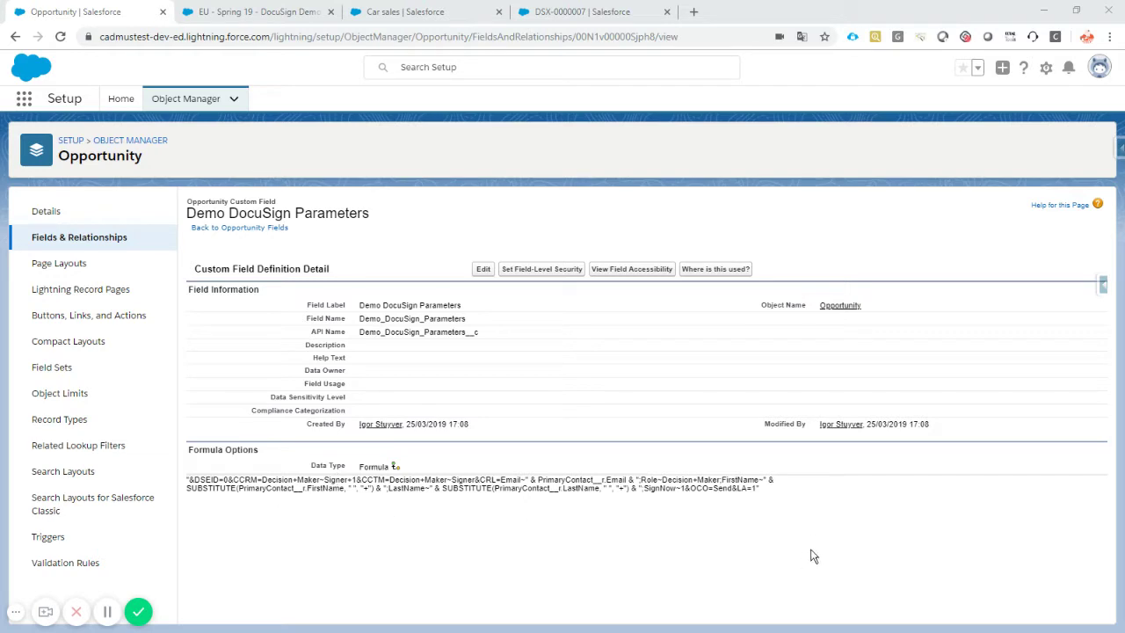
Examine the decision-maker signer roles and the PrimaryContact__r.Email reference in the Demo DocuSign Parameters formula at a larger page zoom
left_click_drag(785, 493, 186, 480)
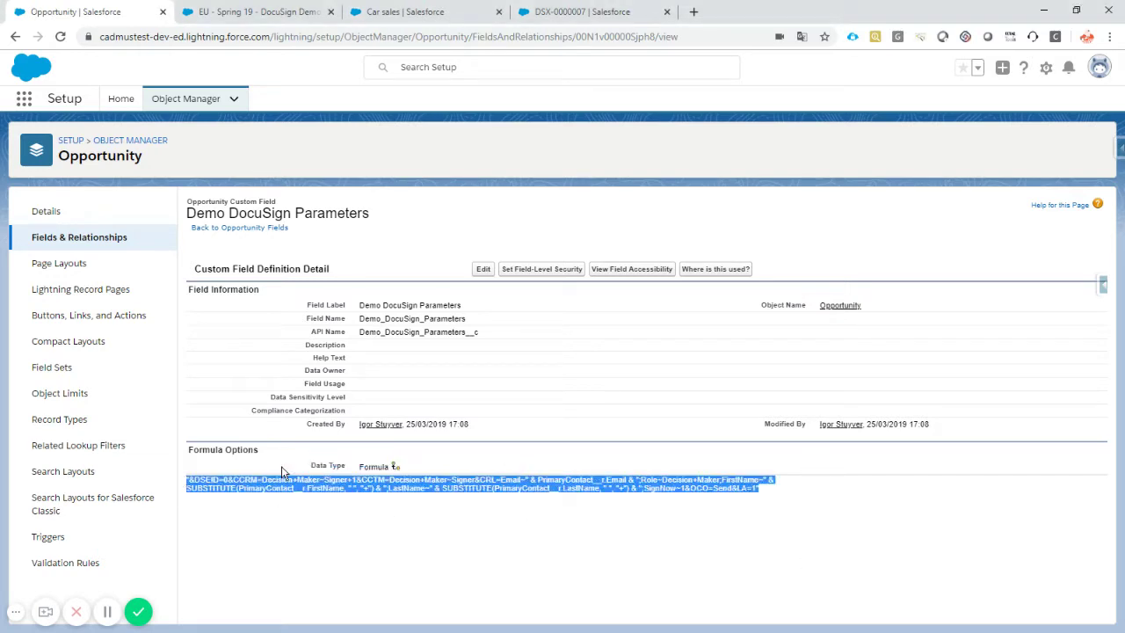
key("ctrl+plus")
key("ctrl+plus")
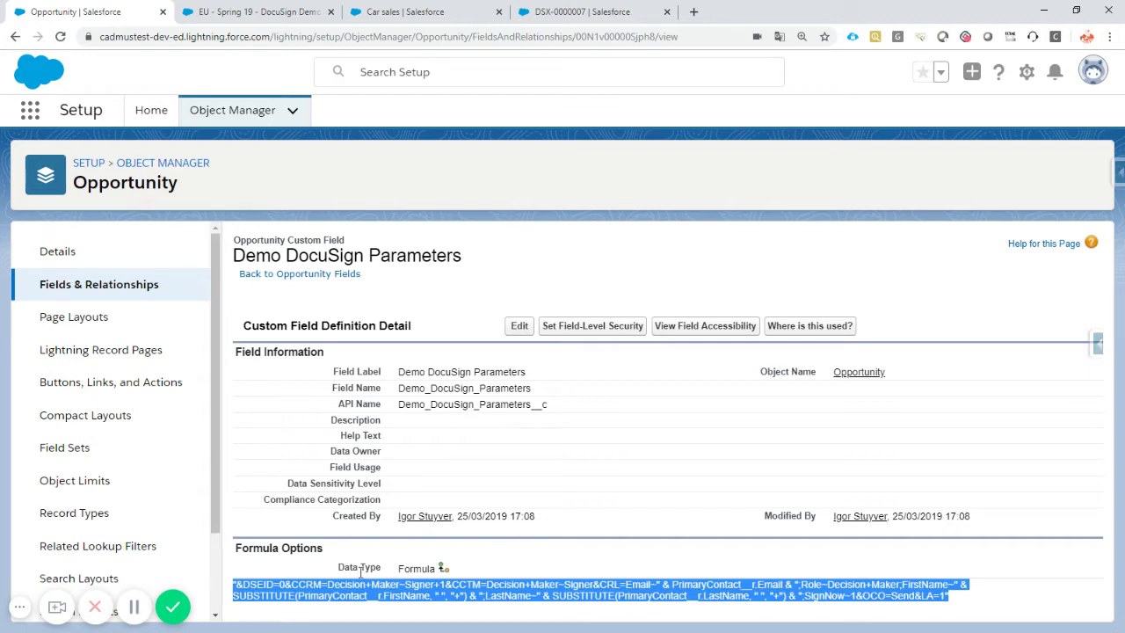
left_click(331, 587)
left_click_drag(328, 584, 591, 590)
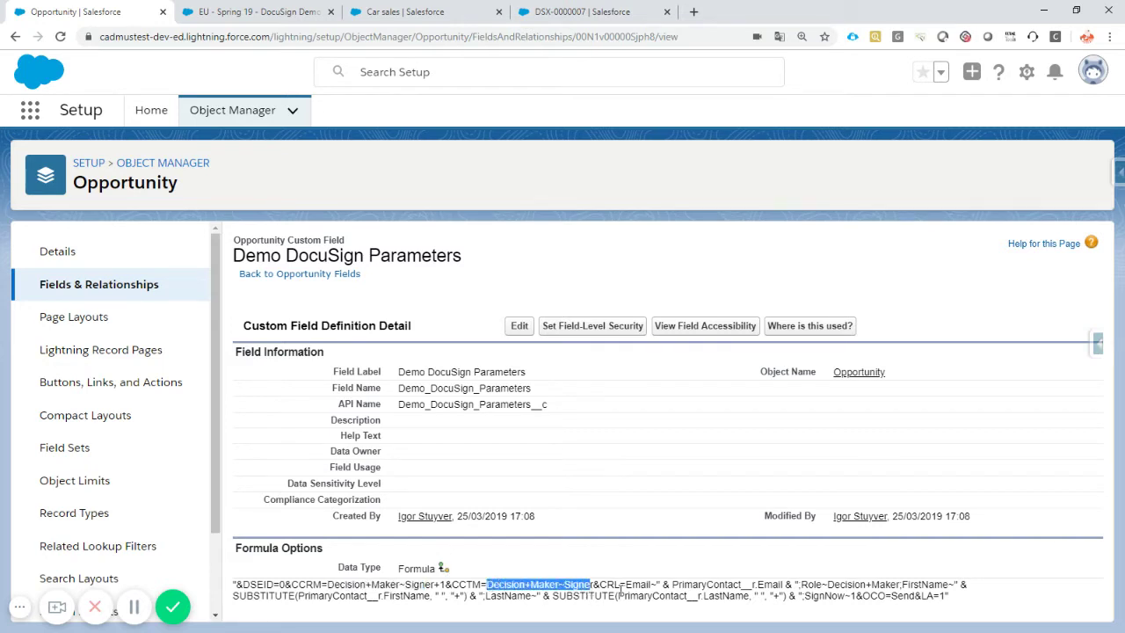
double_click(726, 587)
left_click_drag(727, 586, 782, 586)
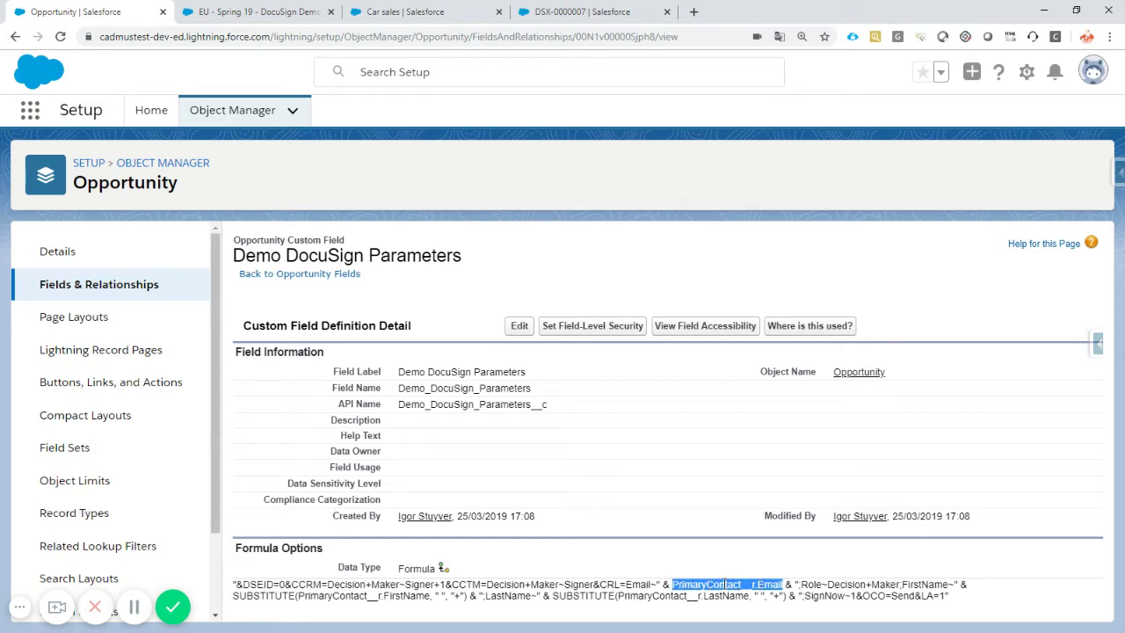
Check the Primary Contact field on the Car sales opportunity and return to the Demo DocuSign Parameters field definition
left_click(436, 16)
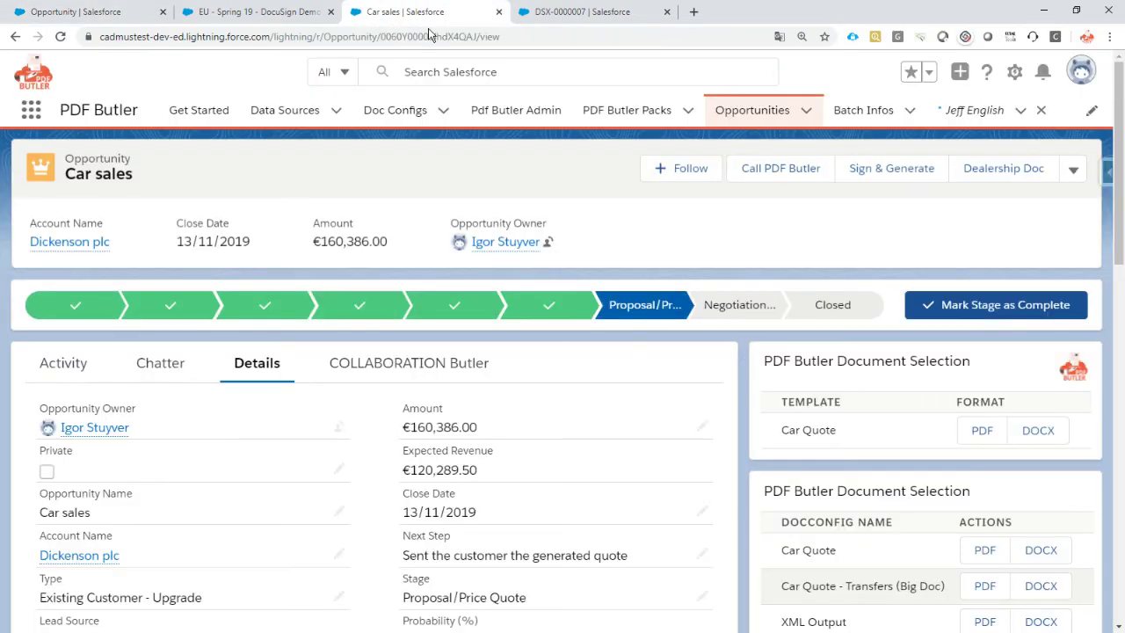
scroll(118, 490, "down", 2)
mouse_move(76, 544)
left_click(92, 14)
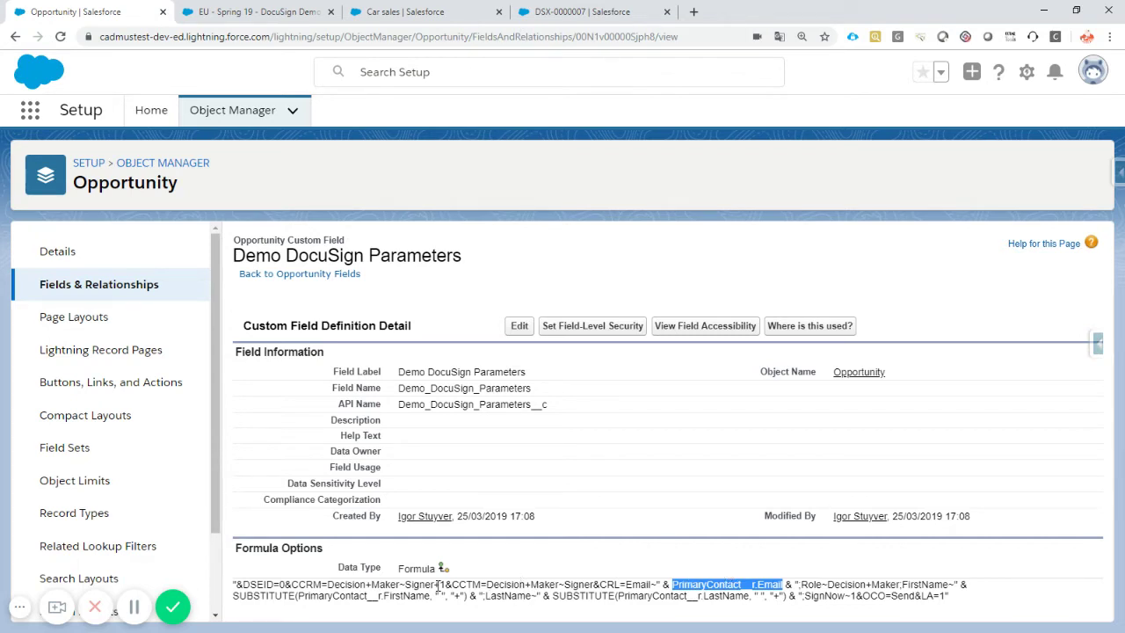
Examine the formula's signer number, the FirstName and LastName SUBSTITUTE calls, and the SignNow, OCO and LA parameters
left_click_drag(439, 587, 443, 586)
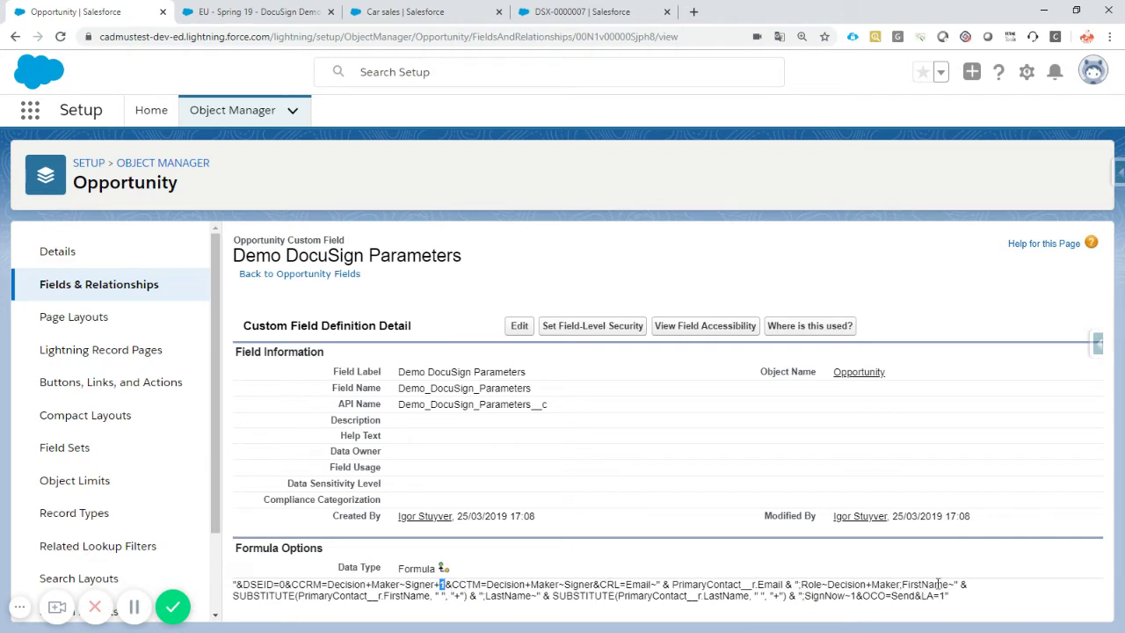
left_click(249, 594)
left_click_drag(234, 595, 410, 597)
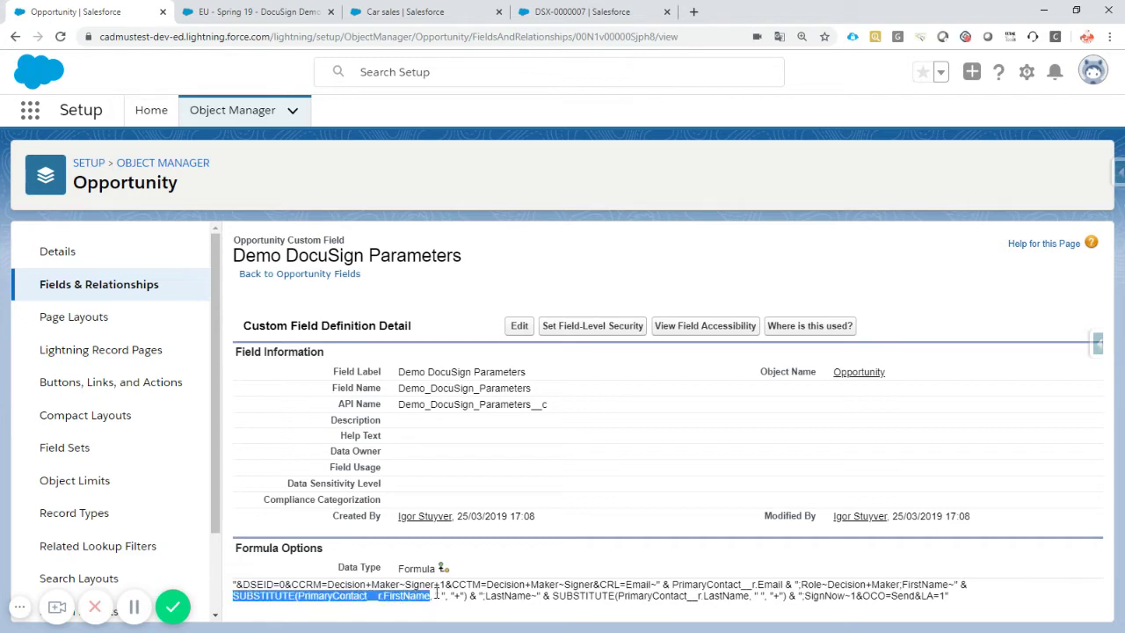
left_click(439, 595)
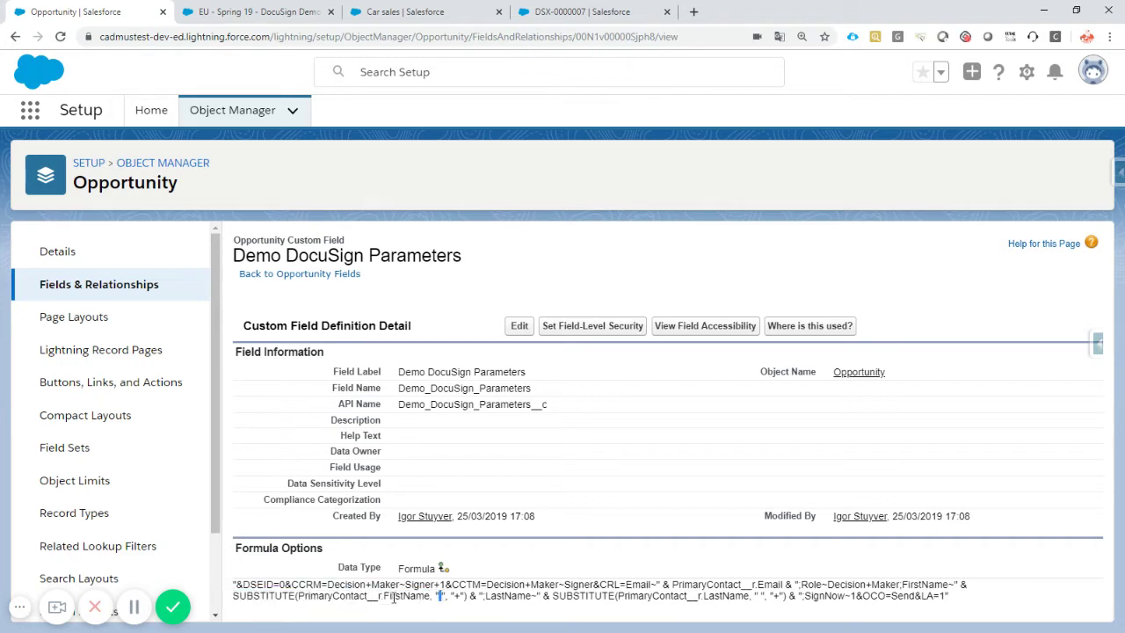
double_click(508, 595)
double_click(759, 595)
left_click(777, 596)
double_click(826, 595)
double_click(874, 596)
left_click_drag(921, 595, 945, 597)
Highlight the complete DocuSign parameters formula for review and reset the page zoom to 100%
left_click_drag(973, 598, 234, 584)
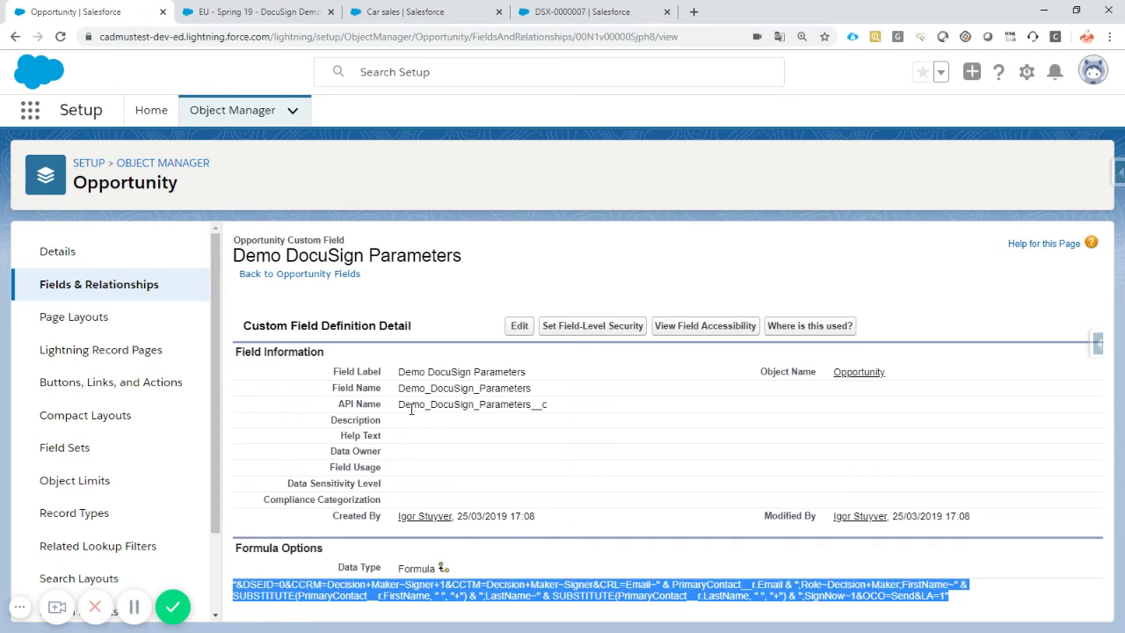
left_click(802, 40)
left_click(773, 61)
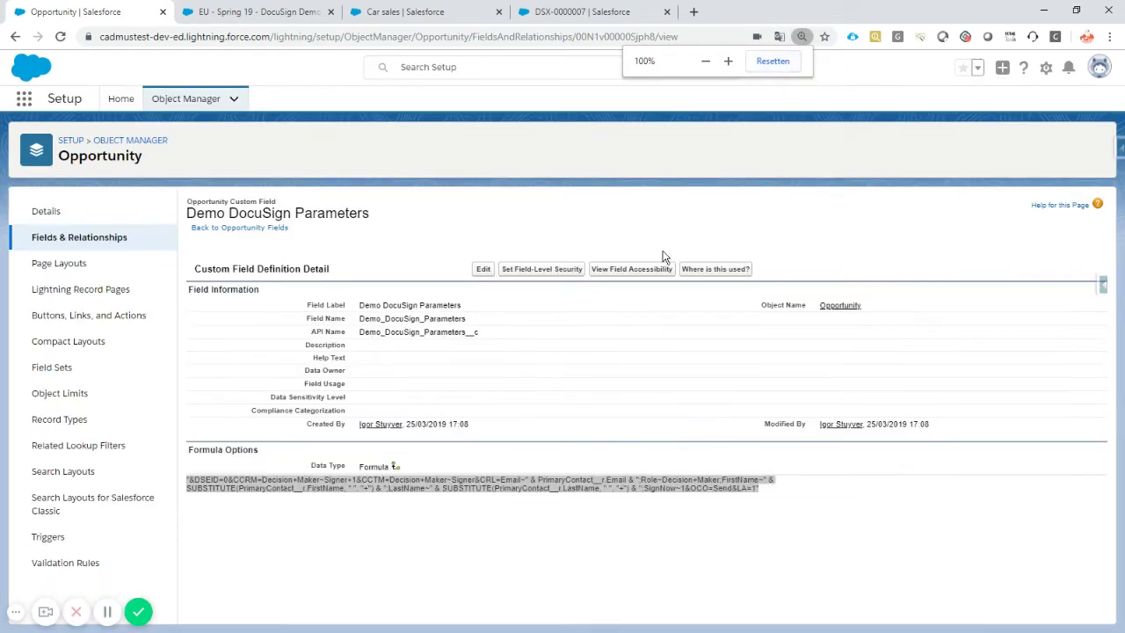
left_click(788, 502)
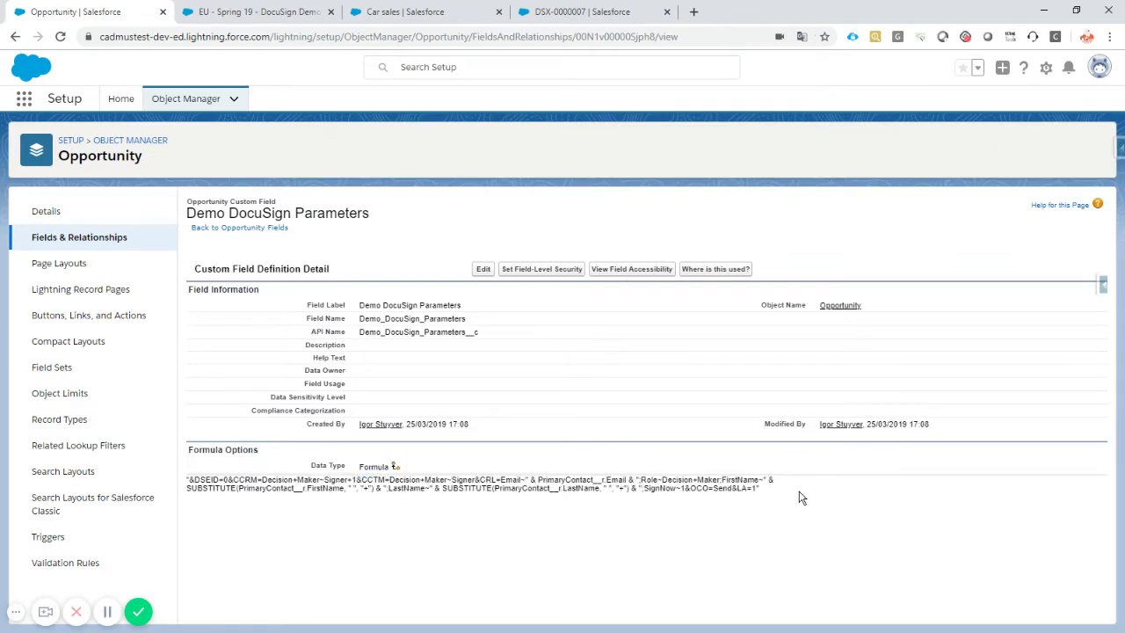
Open the EU - Spring 19 - DocuSign Demo pack from PDF Butler Packs and review its name and Leading Doc Config
left_click(260, 18)
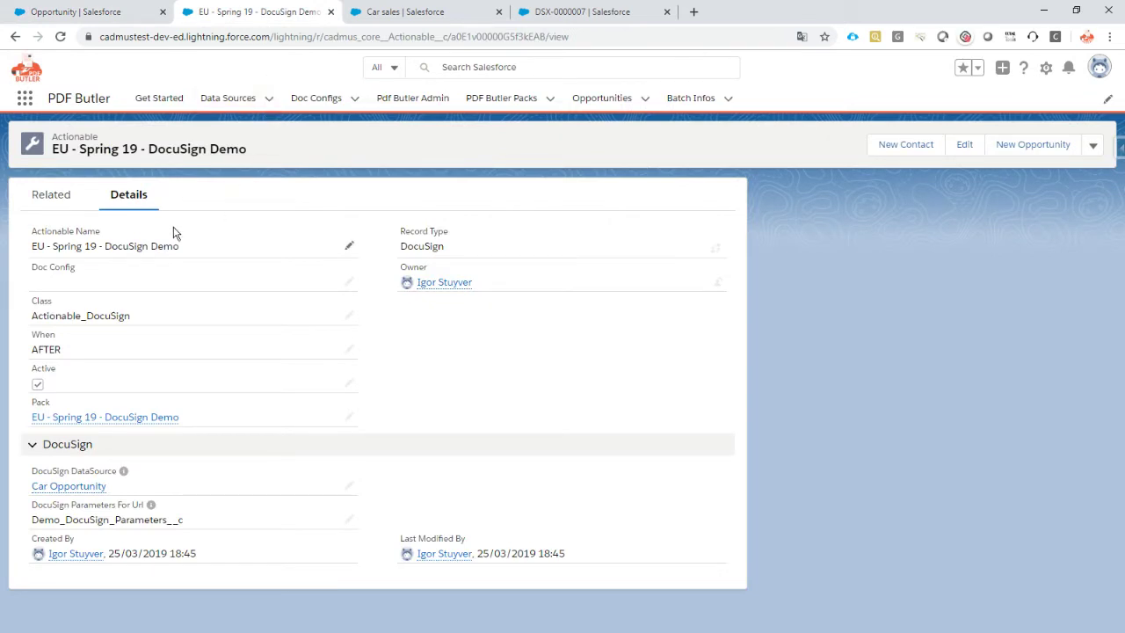
left_click(525, 100)
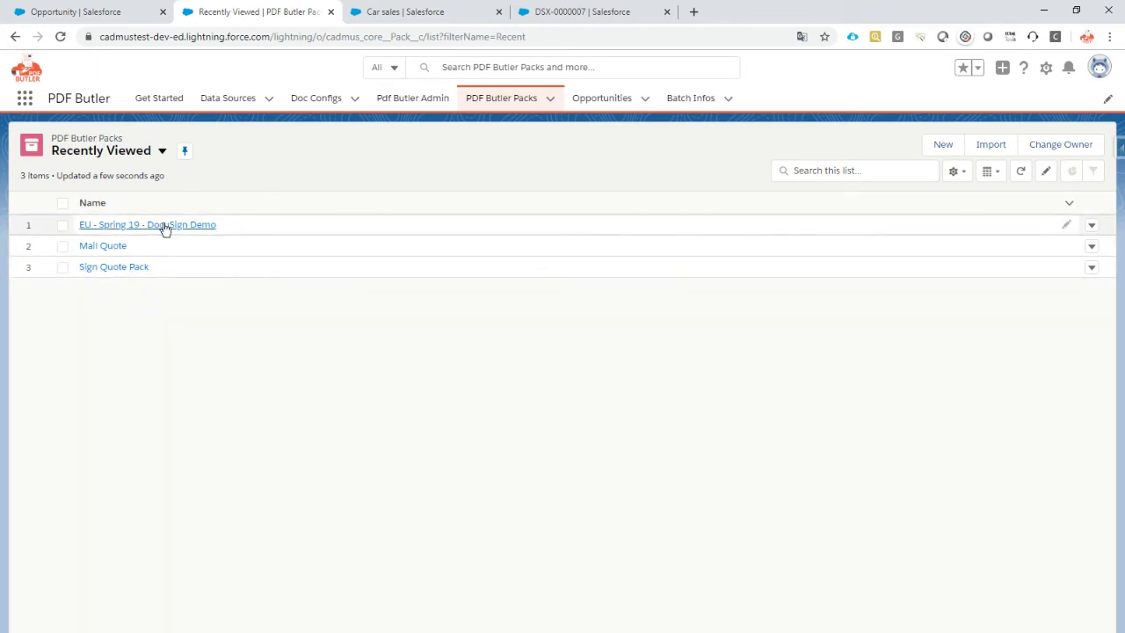
left_click(173, 227)
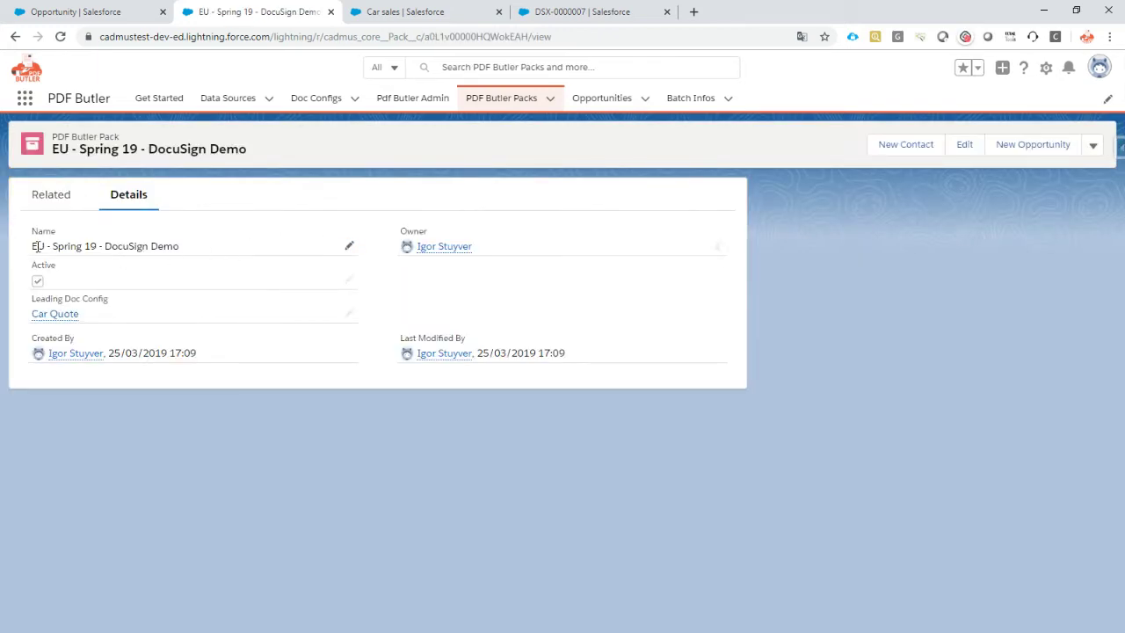
left_click_drag(36, 246, 189, 247)
left_click_drag(36, 299, 95, 320)
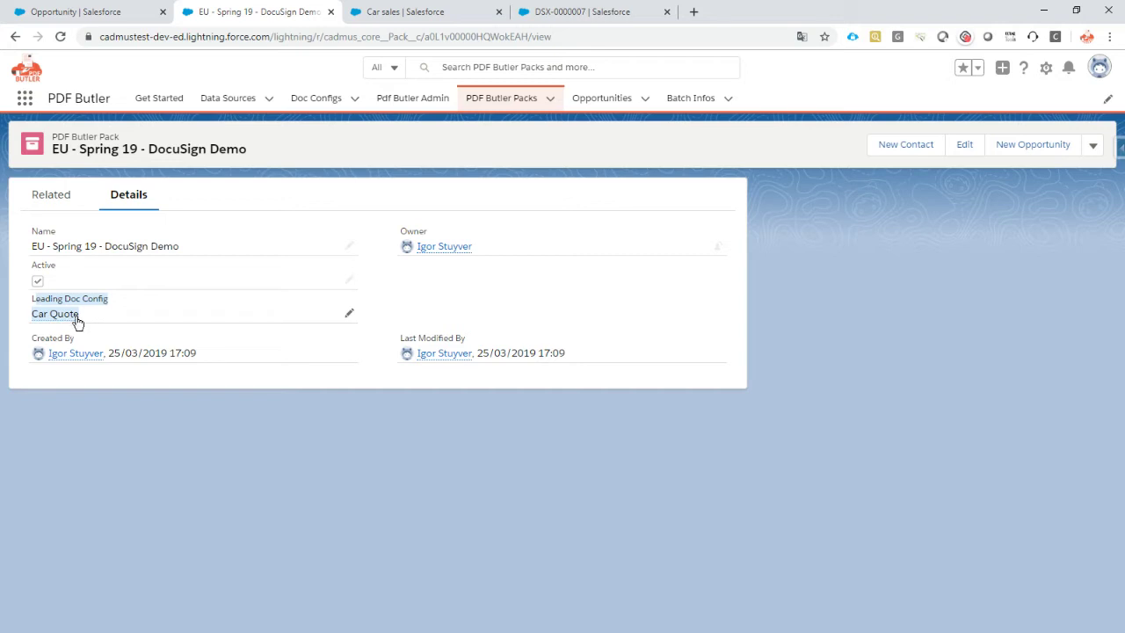
mouse_move(71, 322)
Open the pack's related EU - Spring 19 - DocuSign Demo actionable and inspect its class
left_click(53, 202)
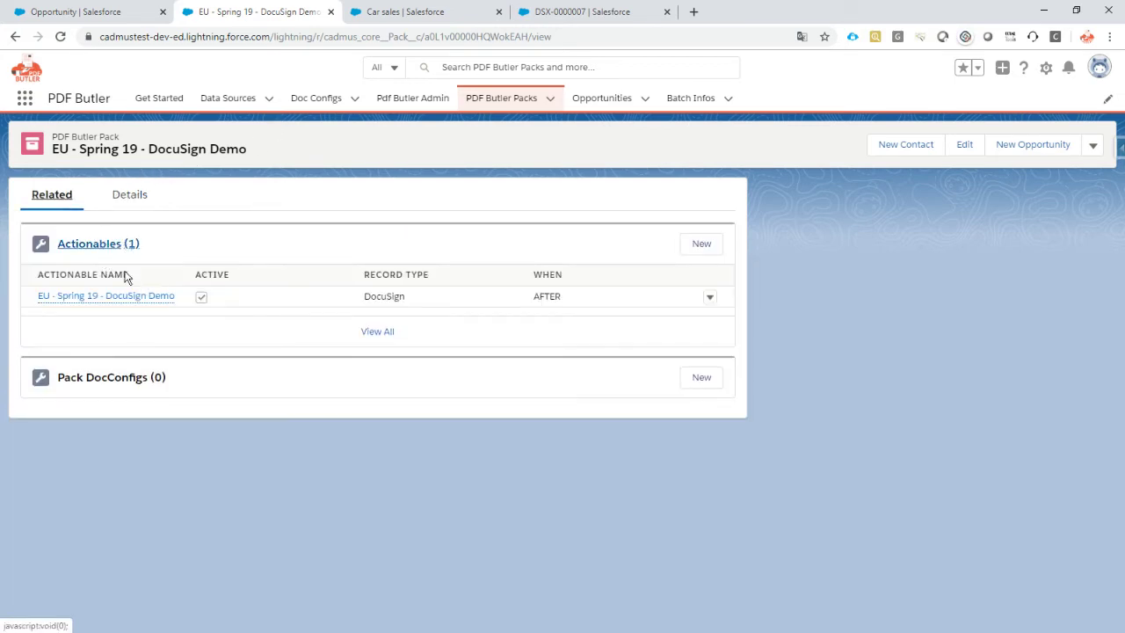
left_click(113, 299)
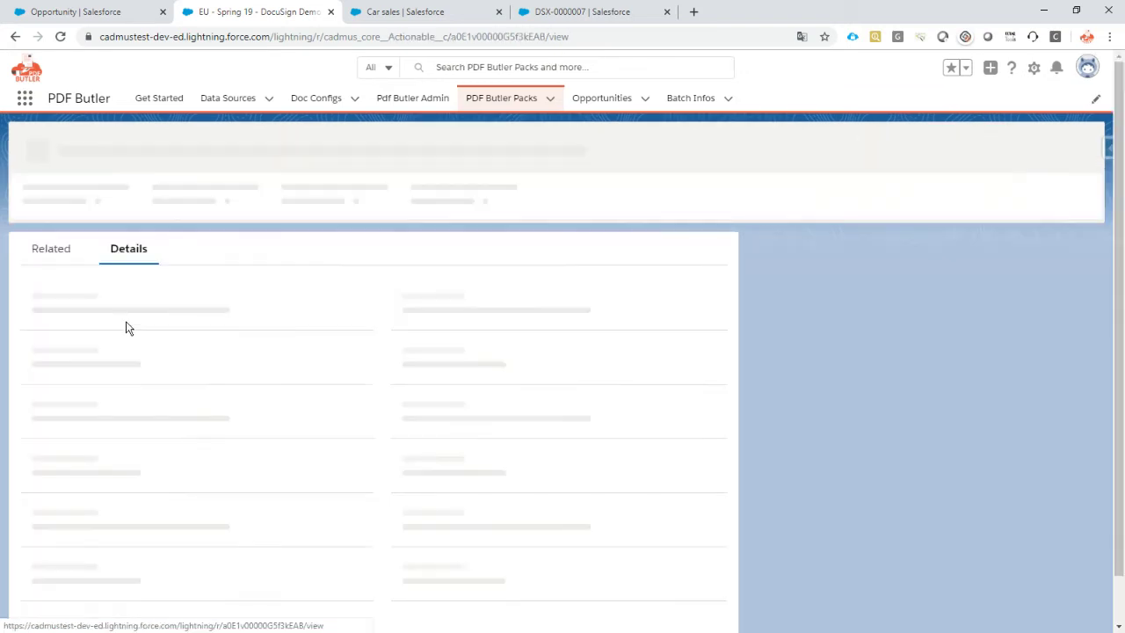
left_click_drag(136, 322, 58, 318)
double_click(33, 318)
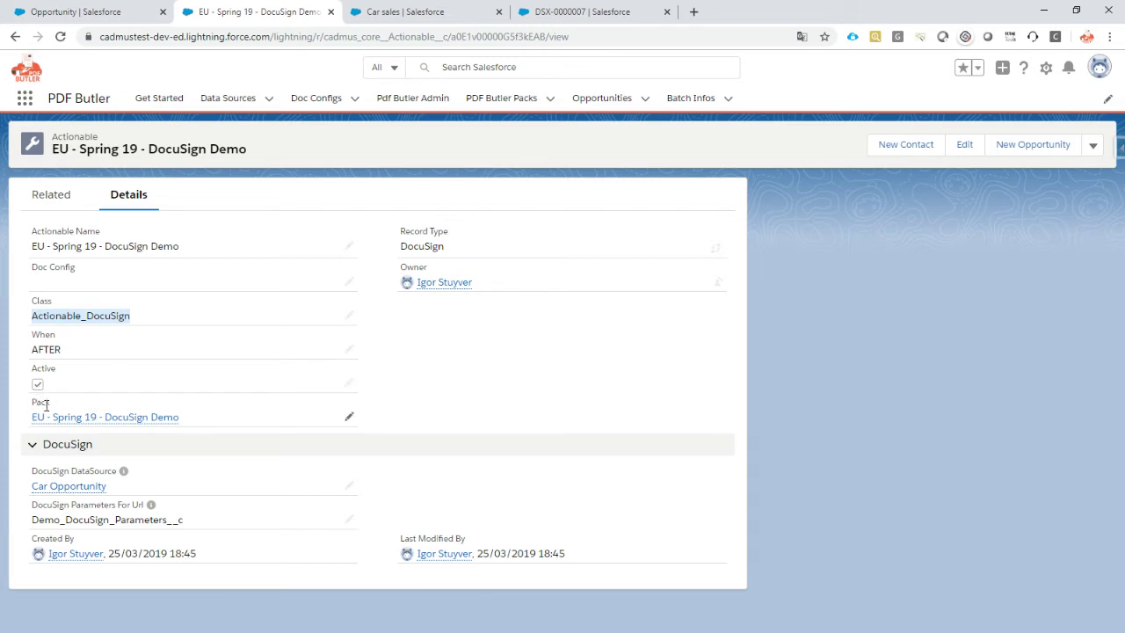
Review the actionable's pack, DocuSign DataSource and DocuSign Parameters For Url fields
mouse_move(56, 419)
left_click_drag(37, 475, 118, 482)
mouse_move(55, 491)
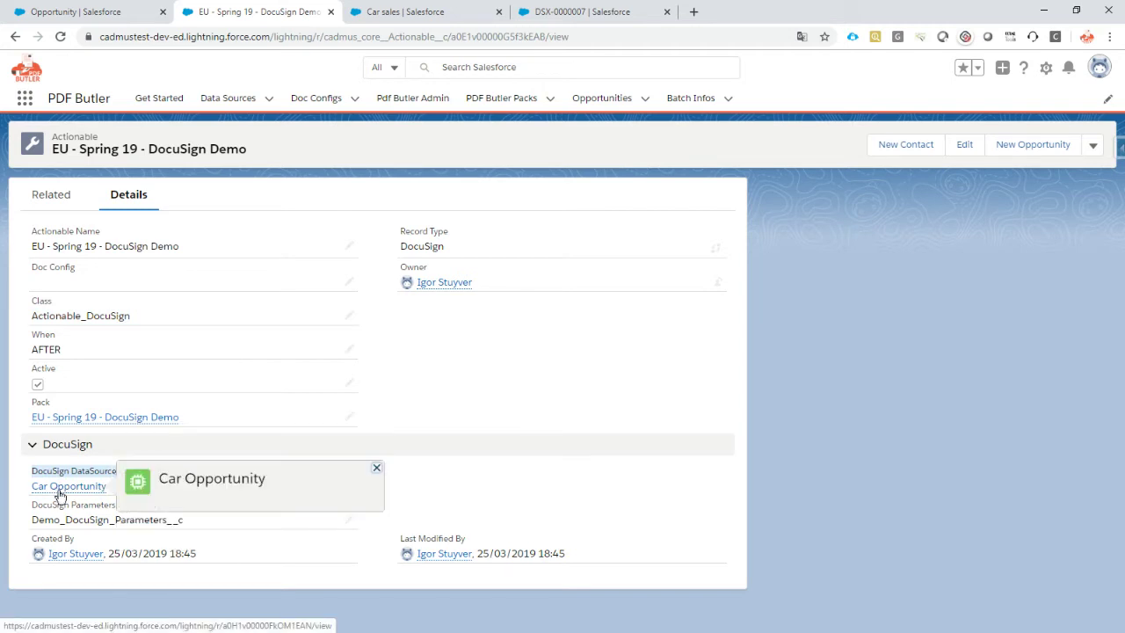
mouse_move(122, 474)
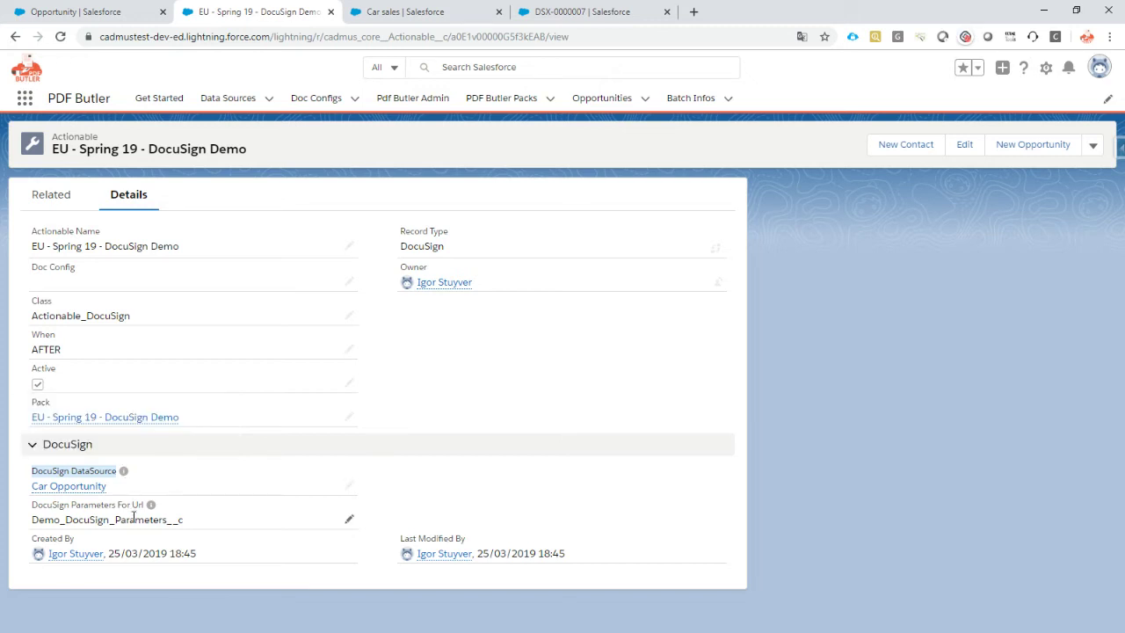
left_click_drag(33, 520, 201, 532)
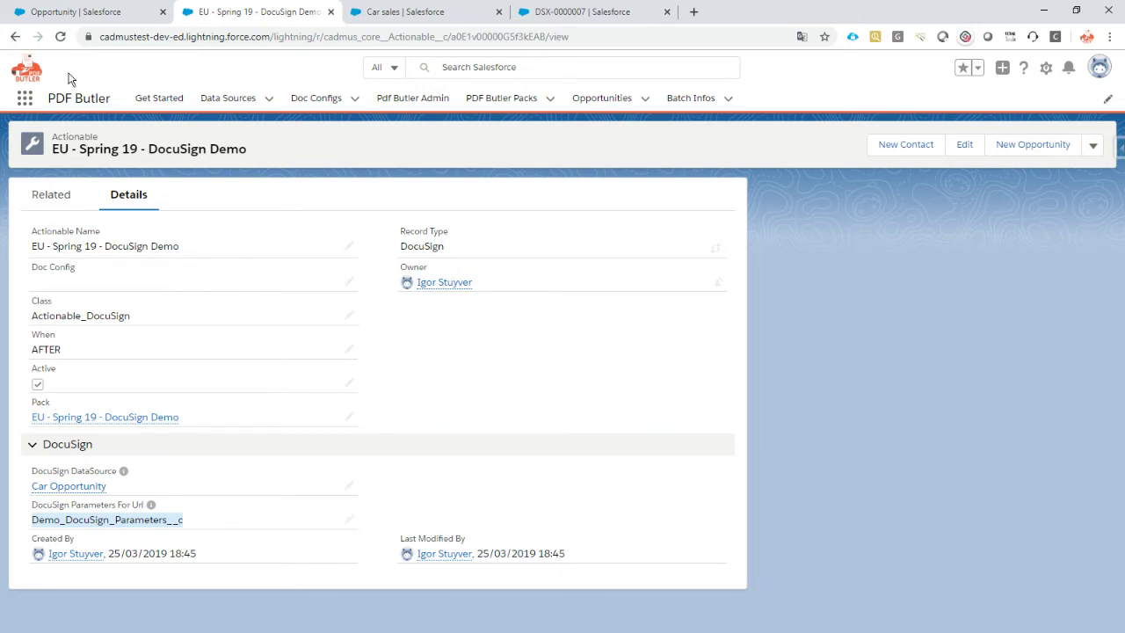
Revisit the full Demo DocuSign Parameters formula on the Opportunity field, then return to the DocuSign actionable
left_click(53, 15)
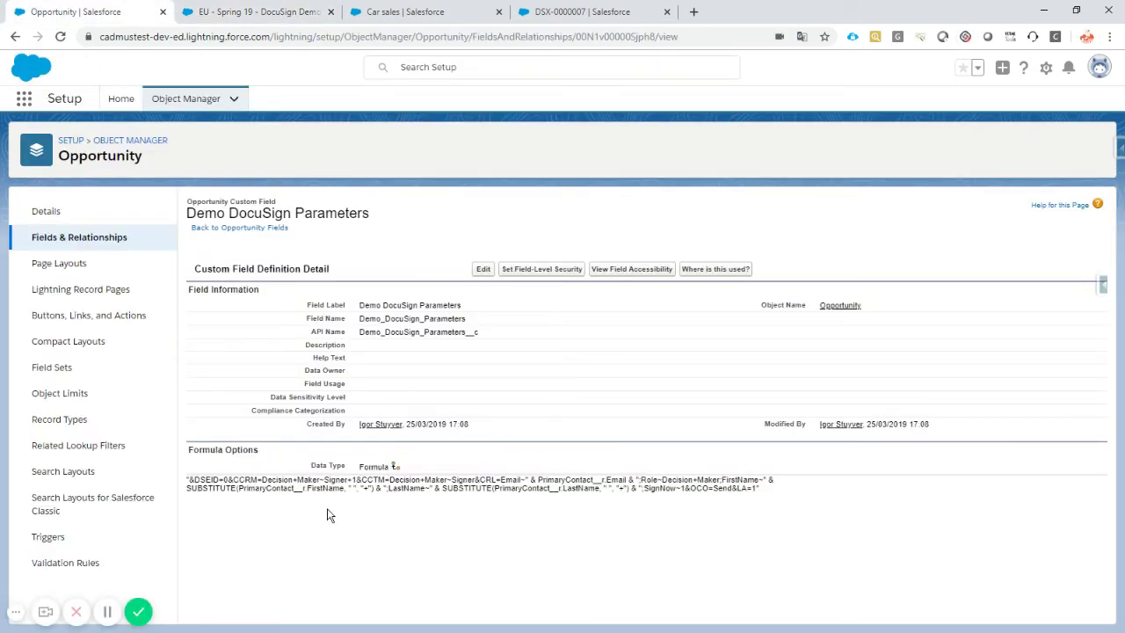
left_click_drag(766, 488, 185, 482)
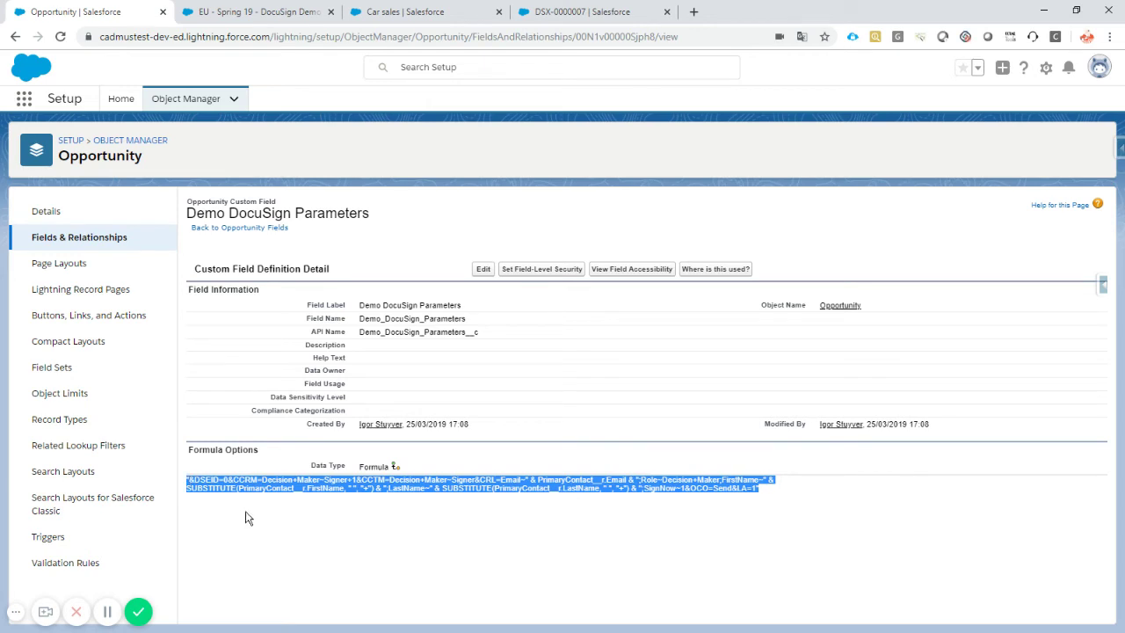
left_click(219, 21)
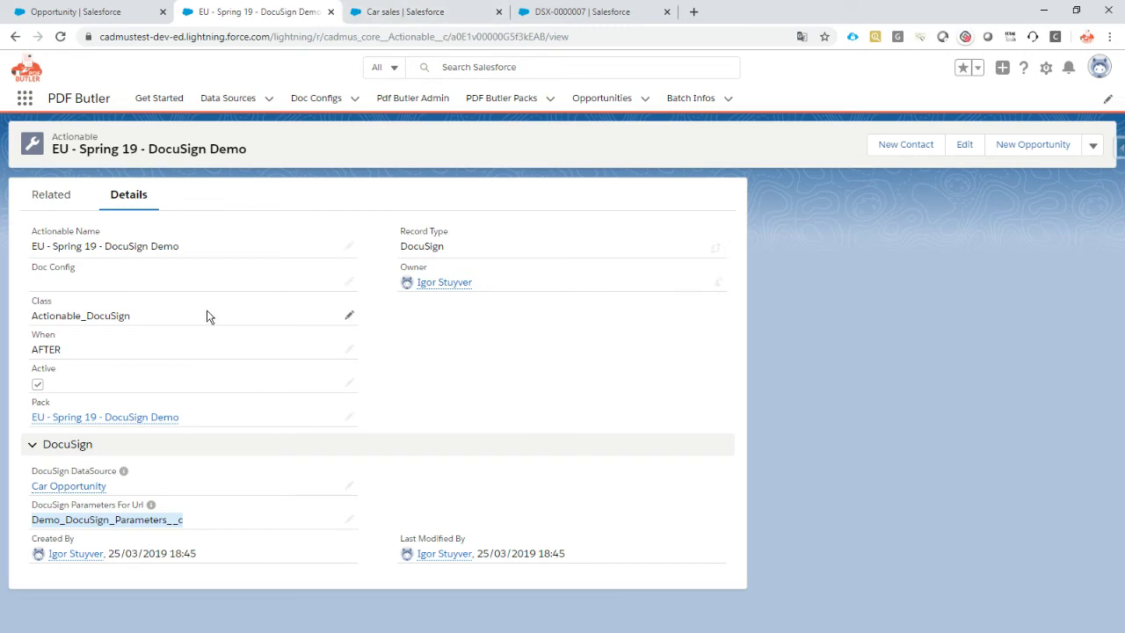
Locate the PDF Butler Document Selection component for the DocuSign Demo on the Car sales opportunity
left_click(444, 14)
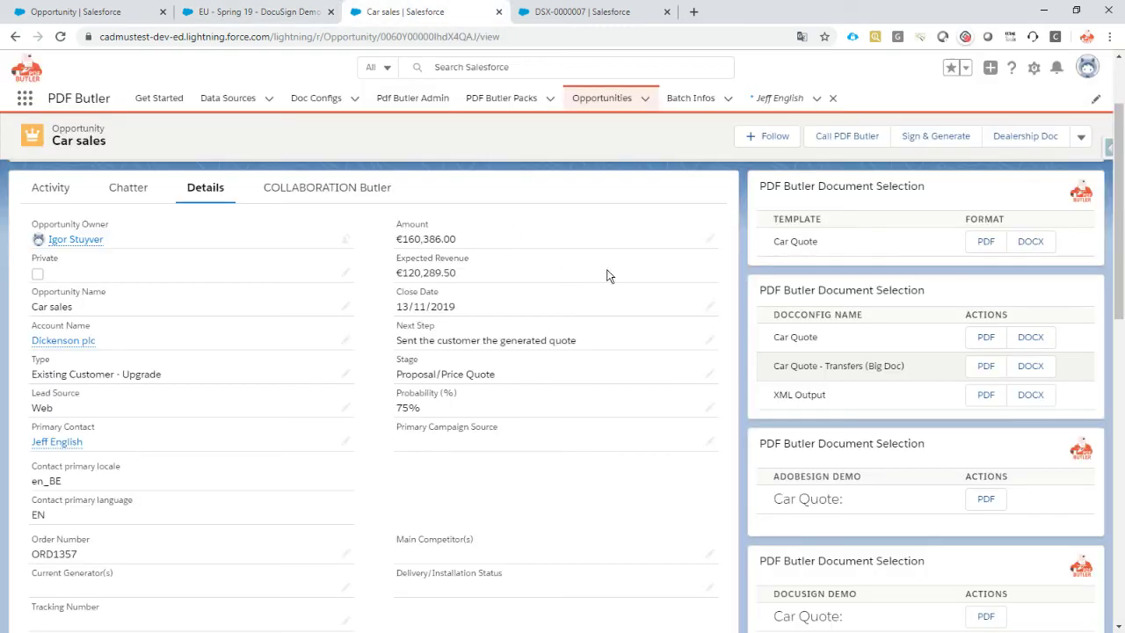
scroll(607, 276, "down", 1)
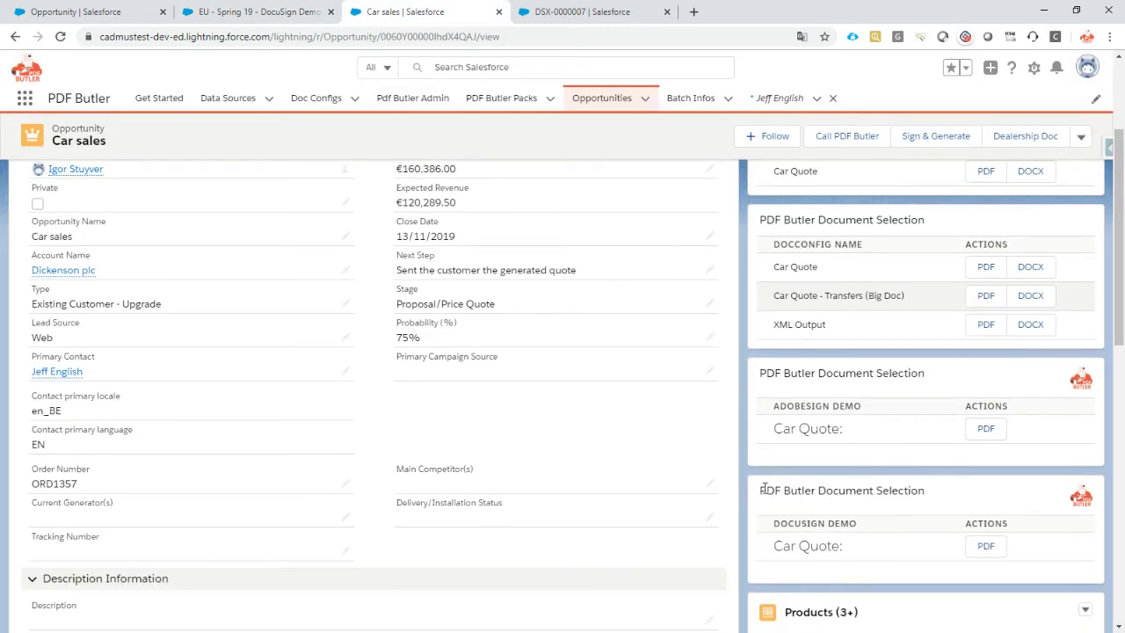
left_click_drag(761, 490, 923, 492)
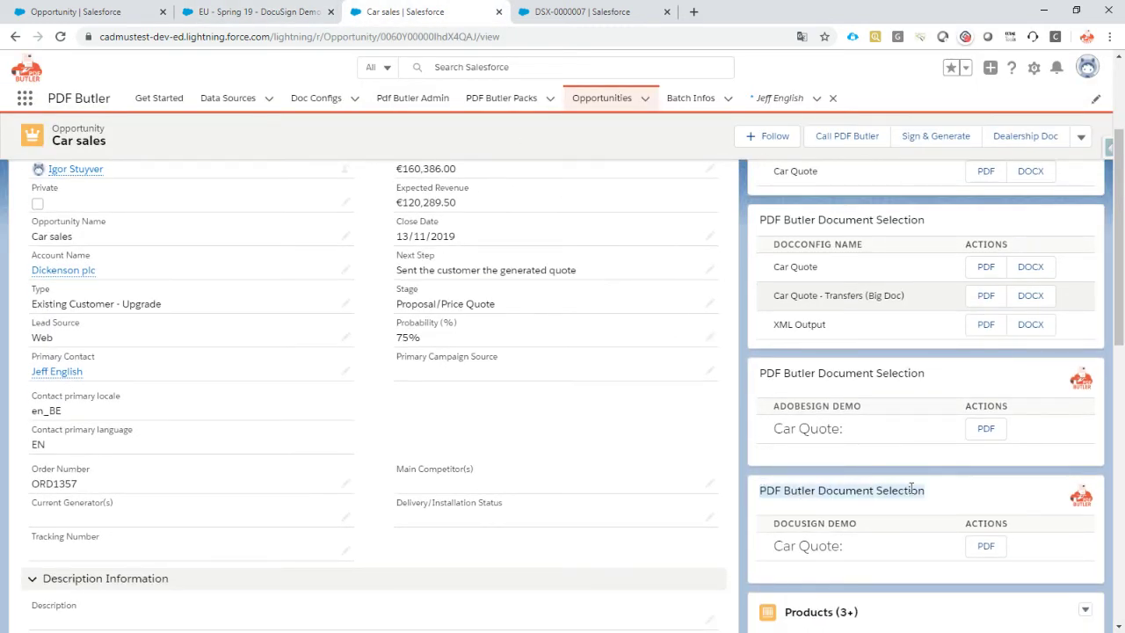
Open the Opportunity Record Page for editing and inspect the Pack Id property of the DocuSign Demo component
left_click(1034, 74)
left_click(968, 233)
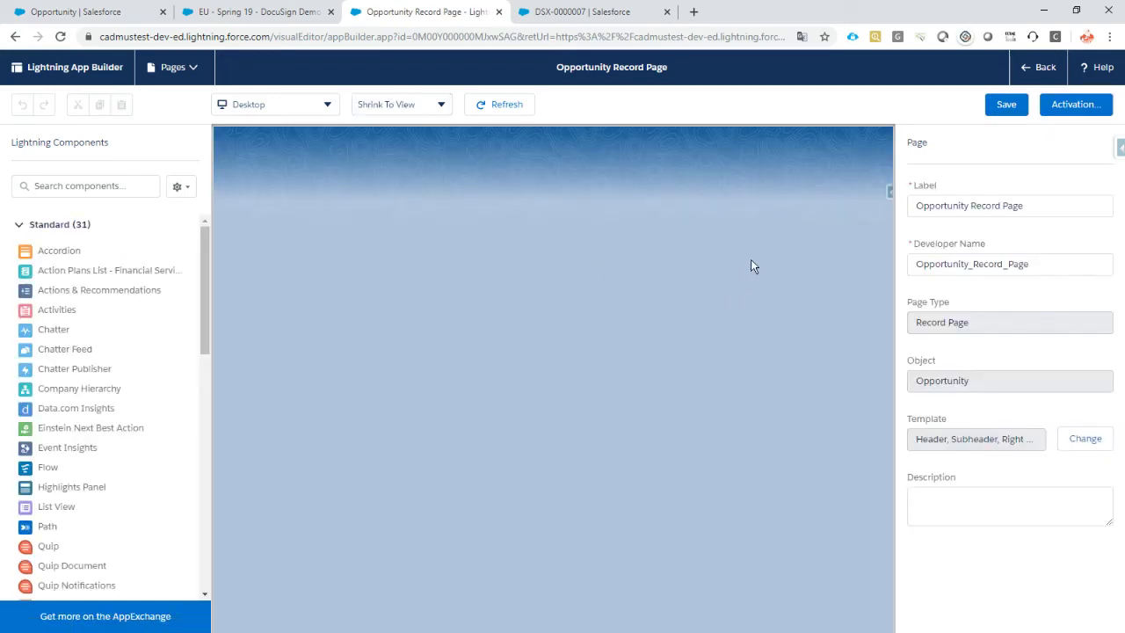
scroll(743, 352, "down", 1)
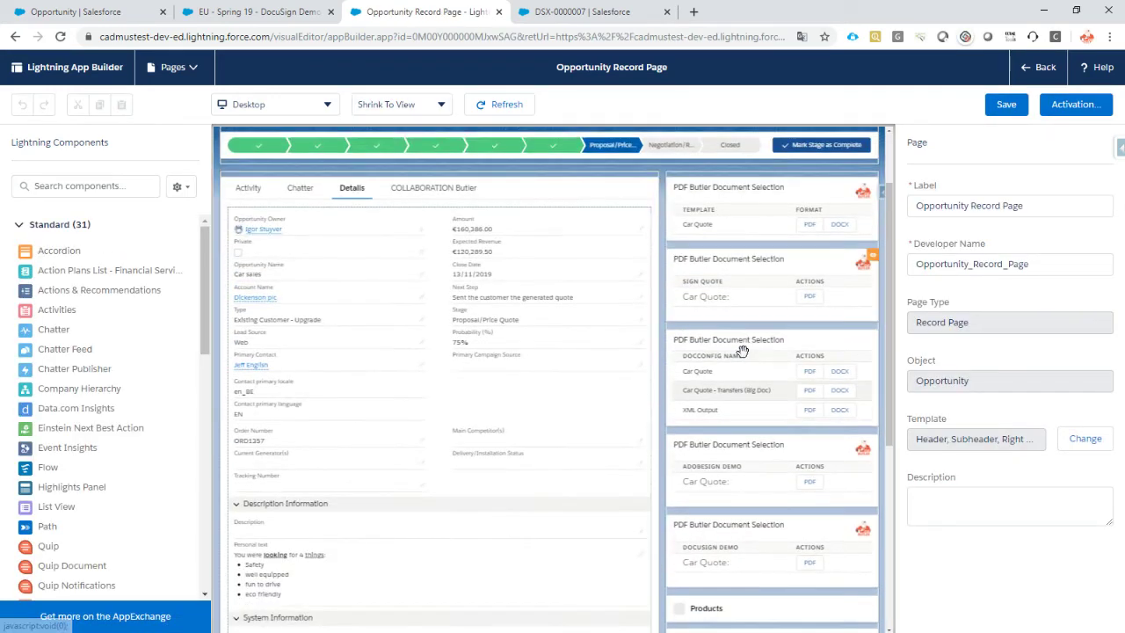
left_click(778, 546)
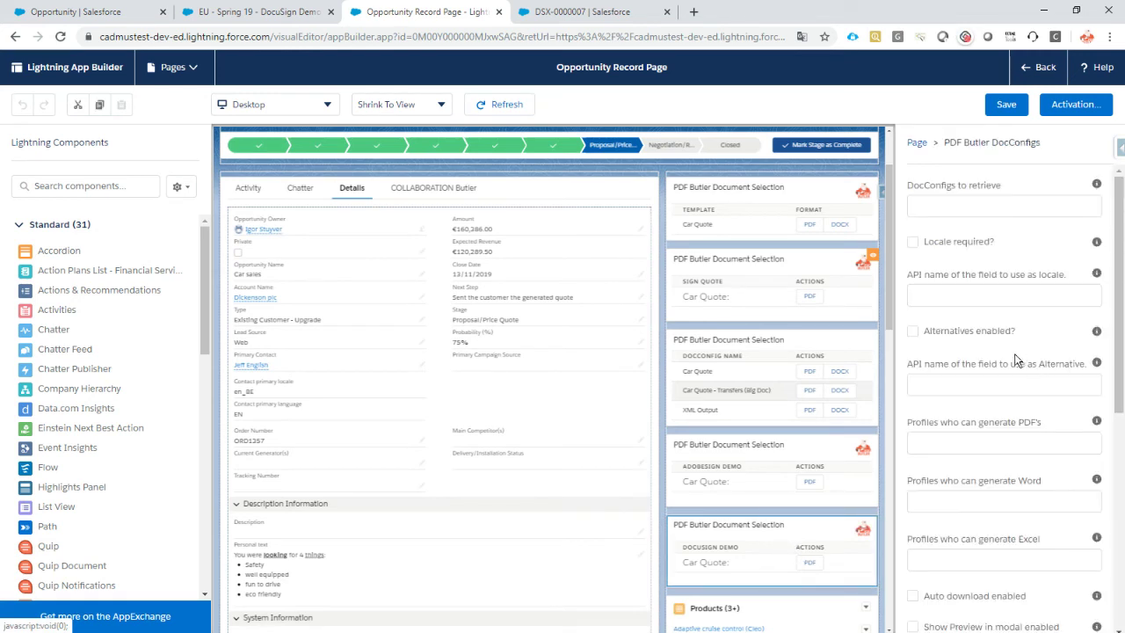
scroll(961, 409, "down", 5)
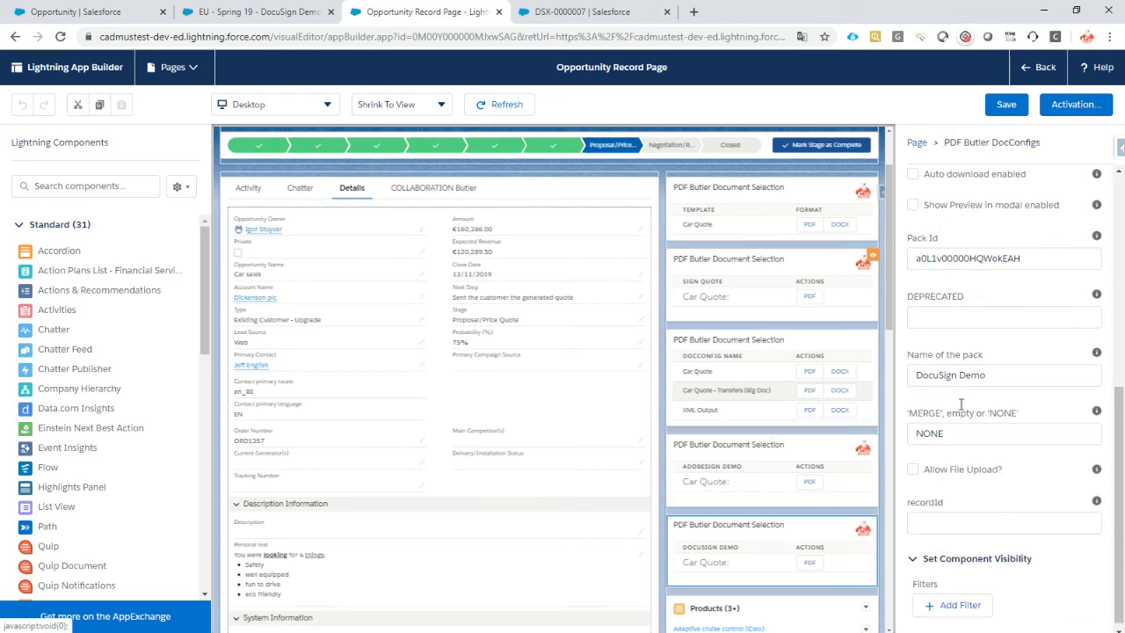
left_click(947, 259)
double_click(945, 259)
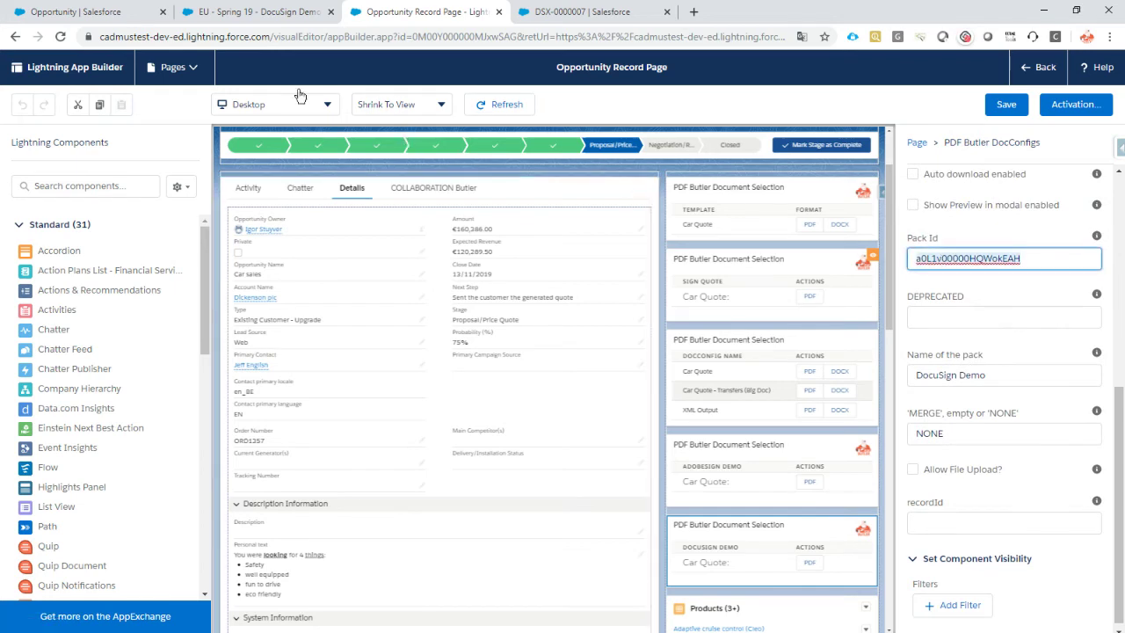
Return to the DocuSign Demo actionable and highlight the record ID in its page URL
left_click(224, 13)
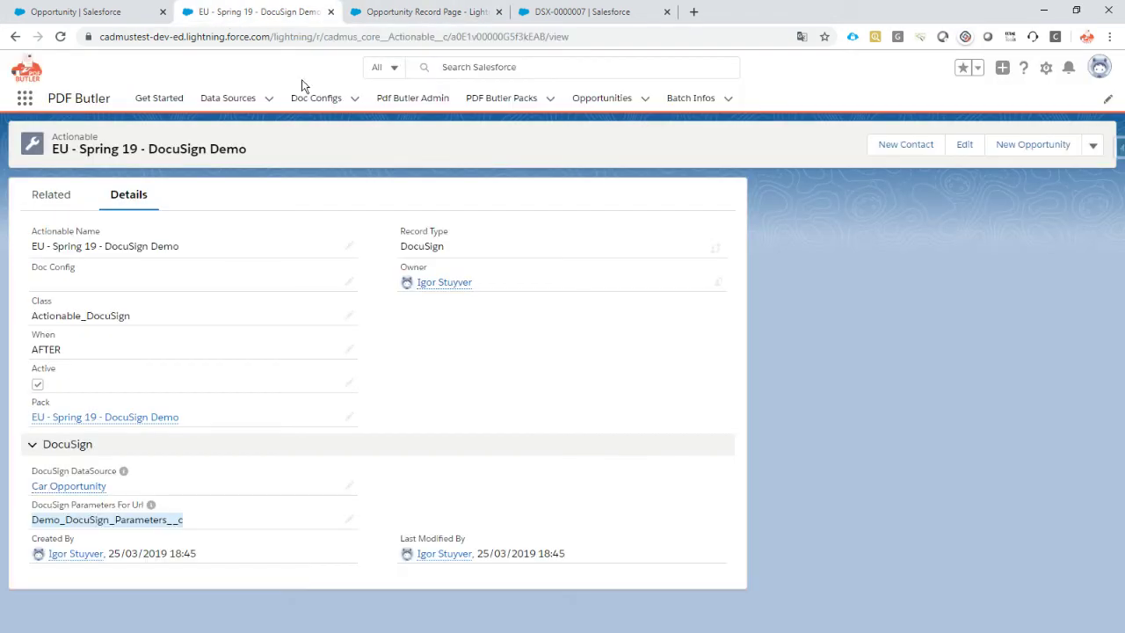
left_click(501, 37)
double_click(501, 37)
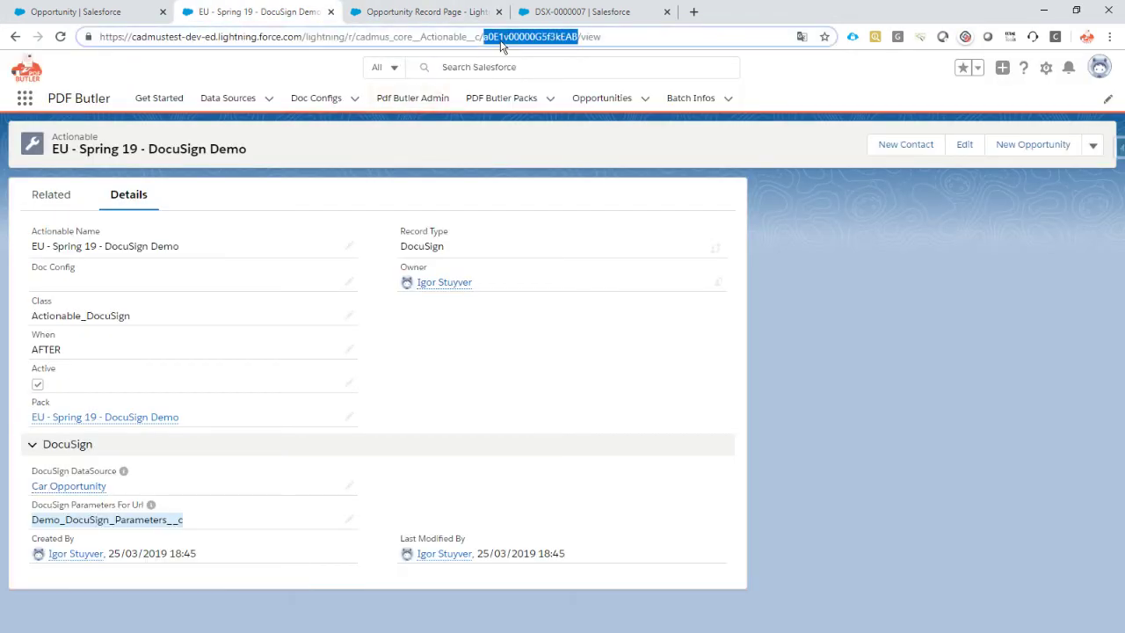
Open the EU - Spring 19 - DocuSign Demo pack from the PDF Butler Packs and highlight the record ID in its URL
left_click(507, 99)
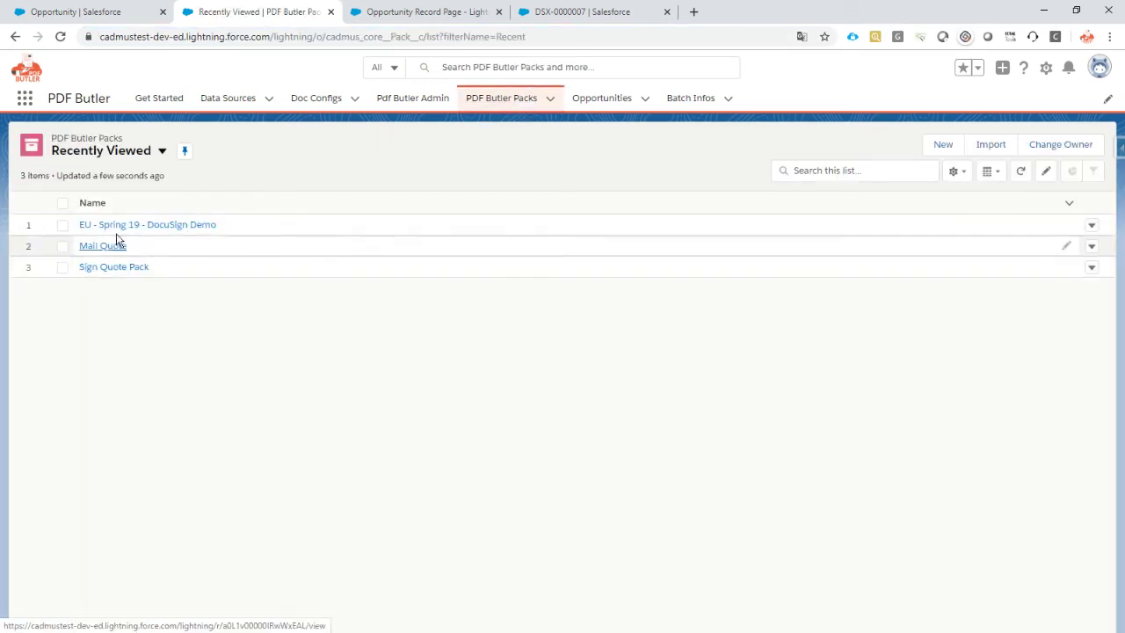
left_click(115, 225)
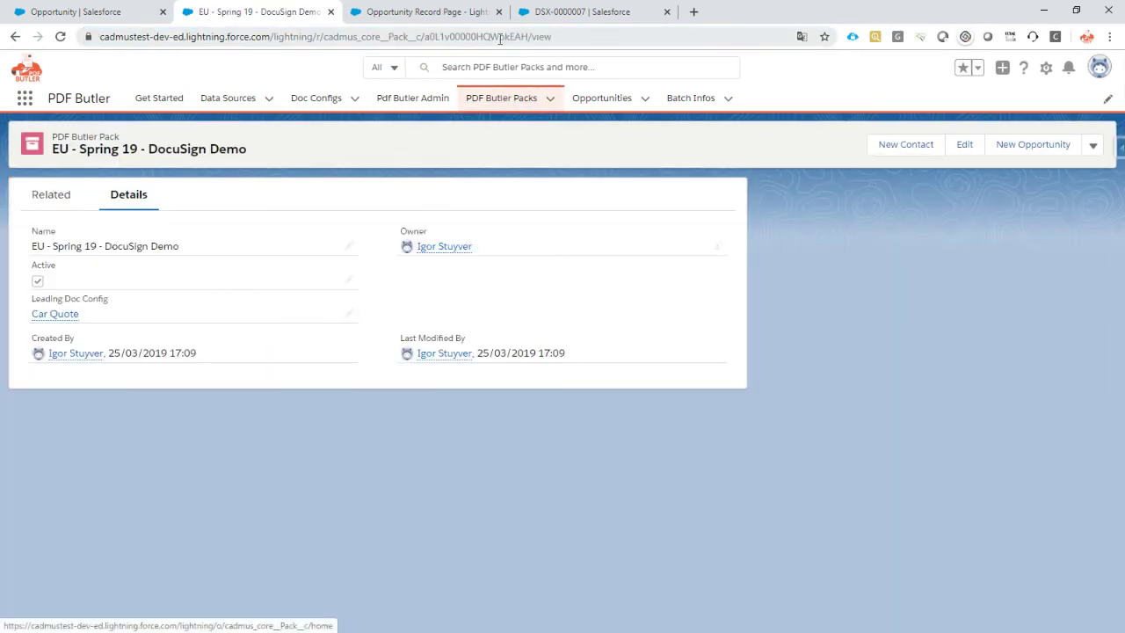
double_click(499, 37)
Inspect the DocuSign Demo component's Pack Id, Name of the pack and 'MERGE', empty or 'NONE' properties on the Opportunity Record Page
left_click(410, 12)
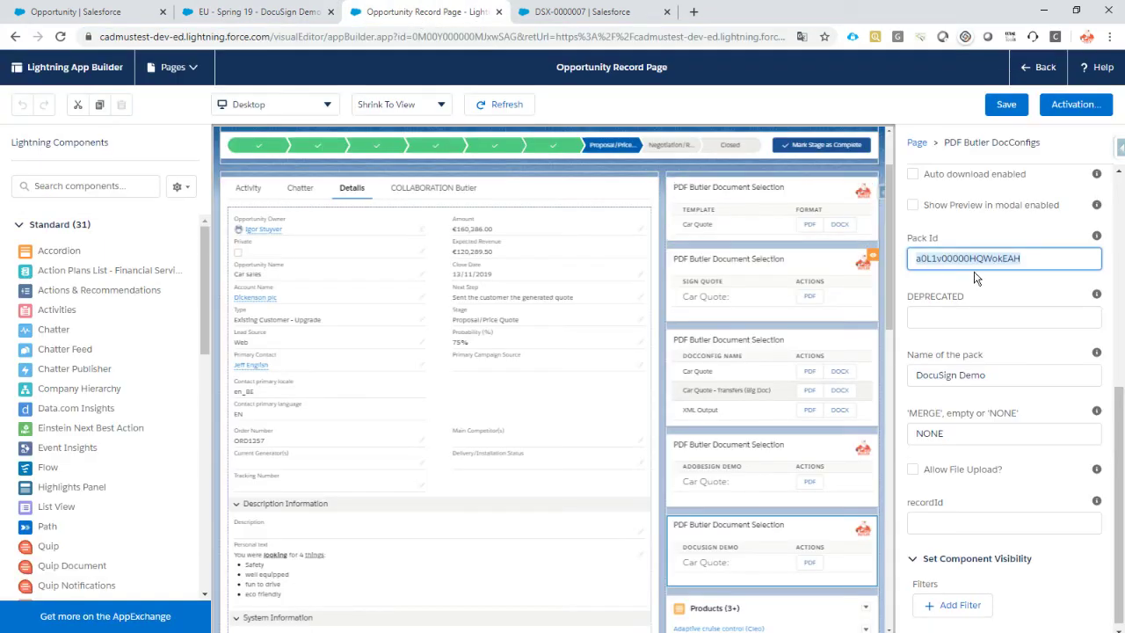
left_click(1011, 375)
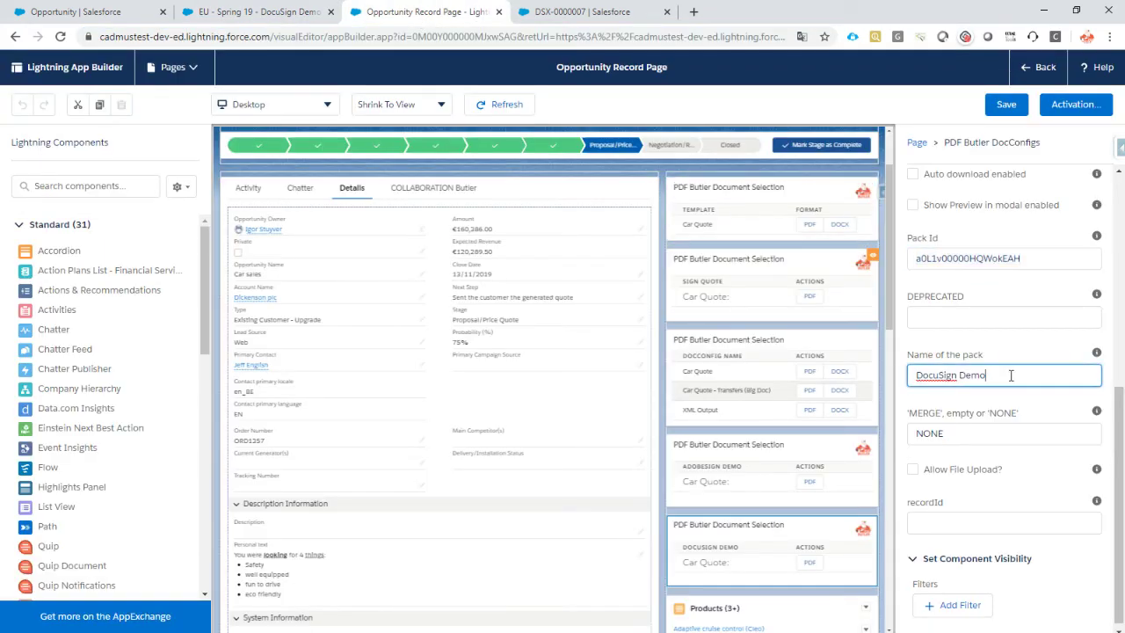
left_click(1006, 437)
scroll(1023, 436, "down", 1)
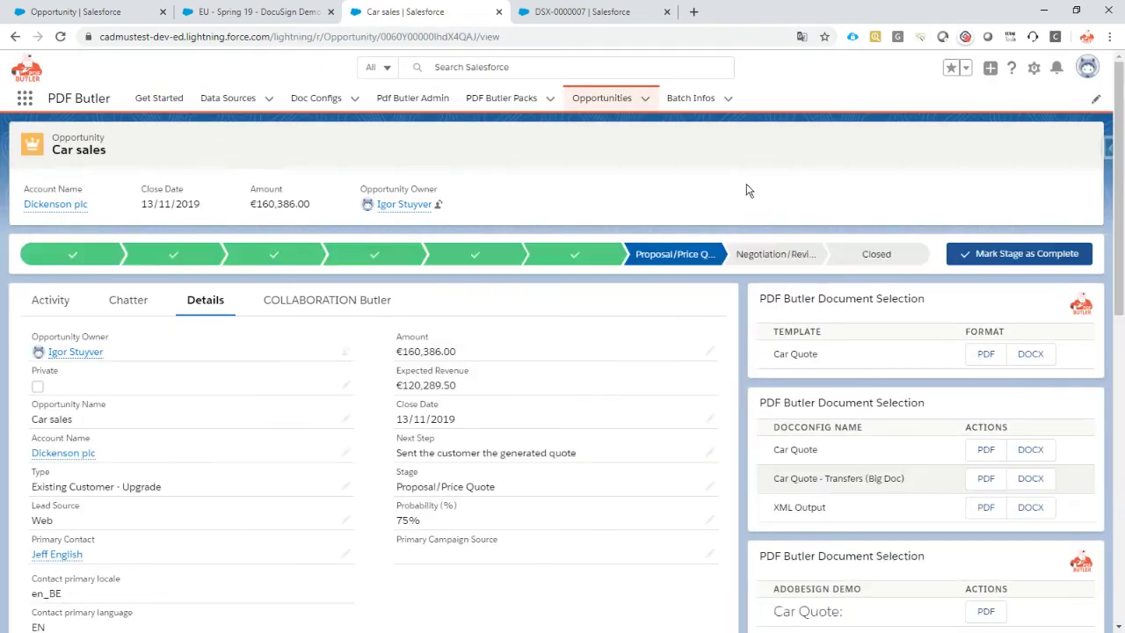
Check the primary contact on the Car sales opportunity, then generate the DocuSign Demo Car Quote as PDF to send it for signature
scroll(193, 451, "down", 1)
mouse_move(76, 490)
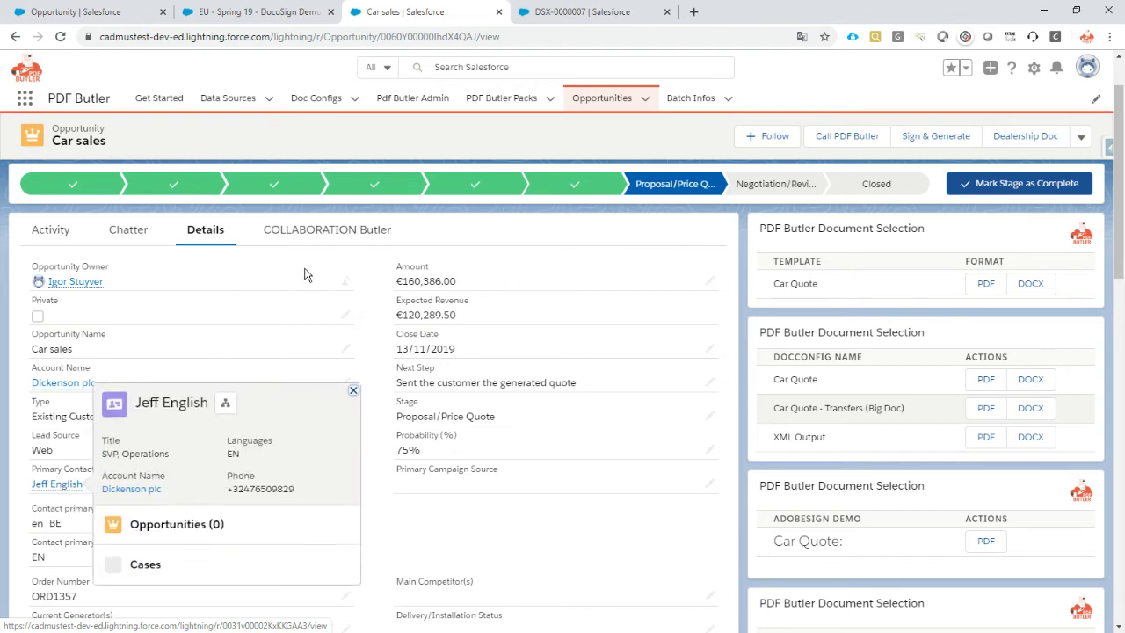
scroll(389, 298, "down", 2)
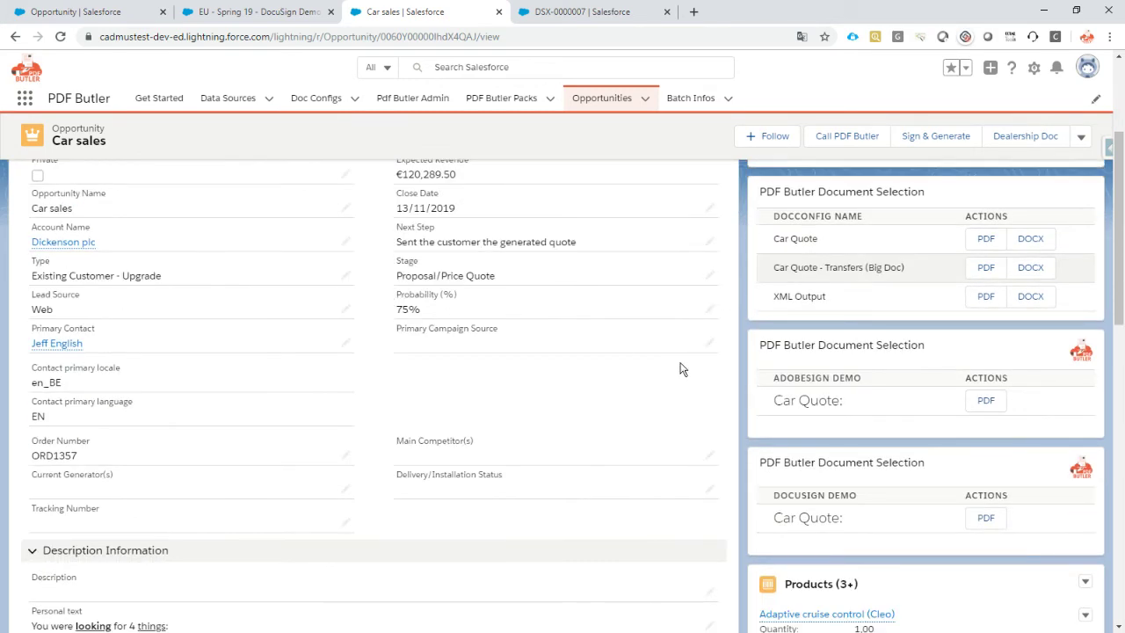
left_click(985, 521)
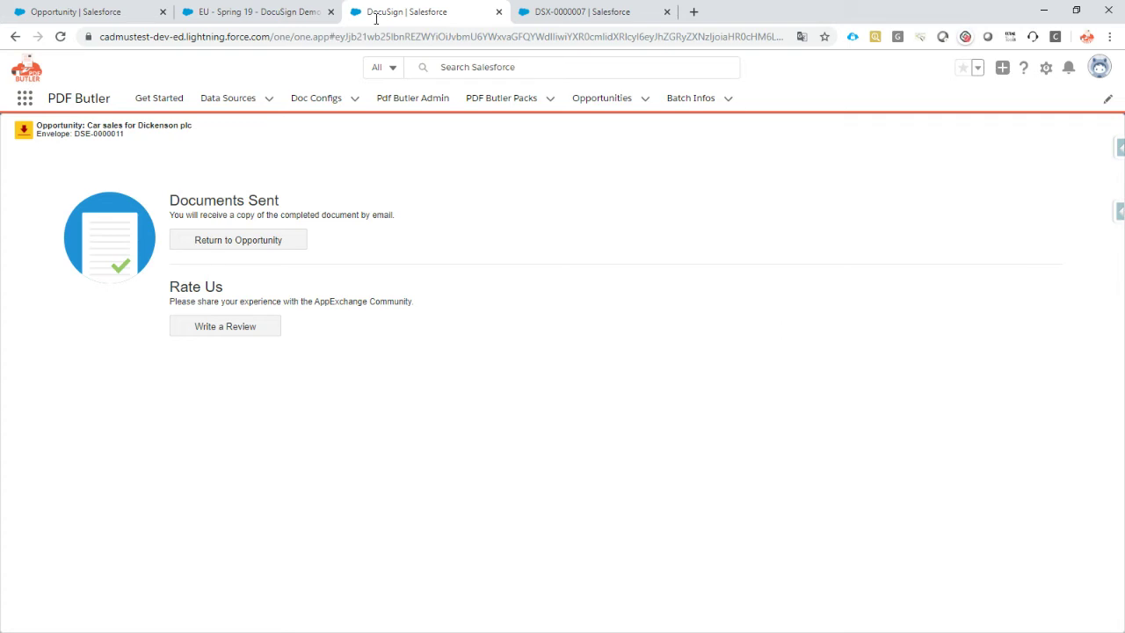
Highlight the OCO parameter and its Send value in the Demo DocuSign Parameters formula, then return to the DocuSign page
left_click(121, 14)
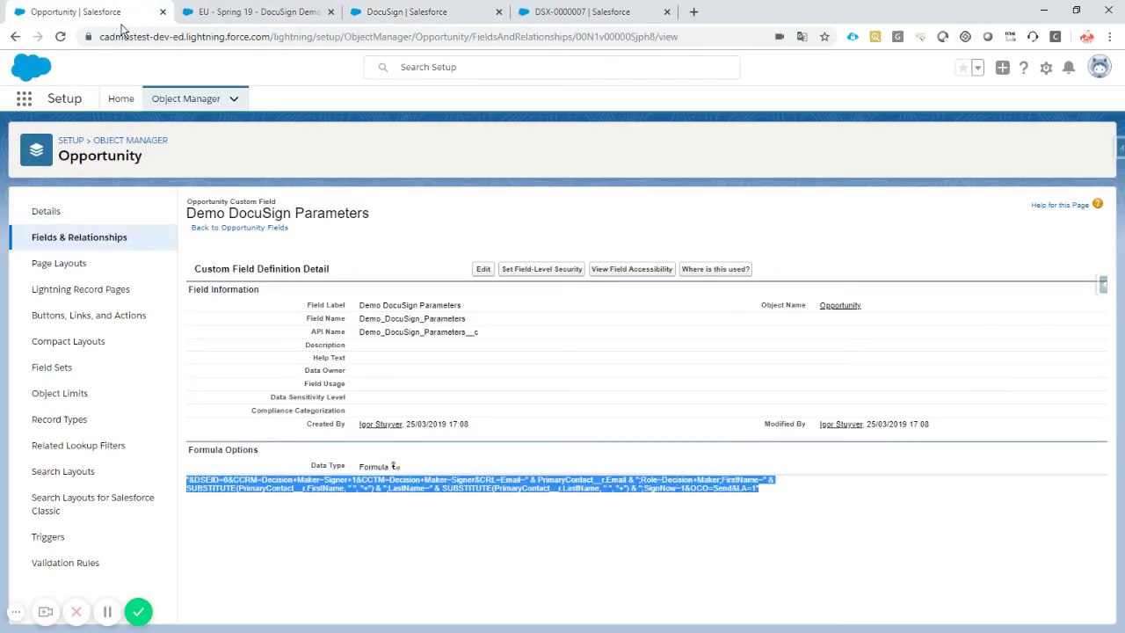
left_click(717, 504)
left_click_drag(691, 488, 708, 488)
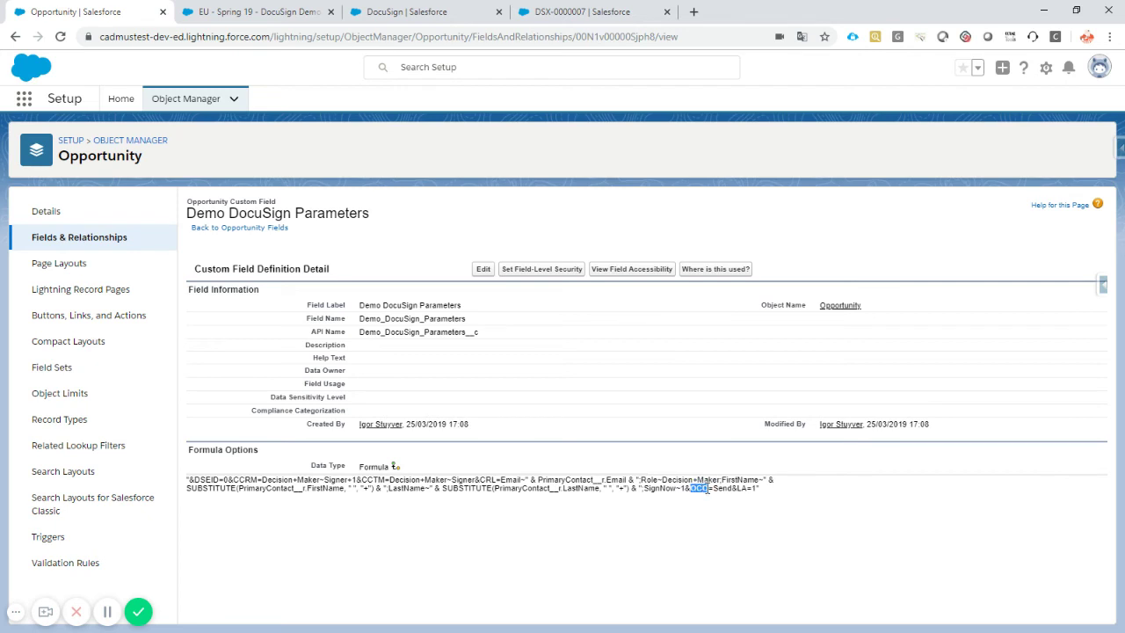
left_click(726, 489)
double_click(726, 488)
left_click(427, 14)
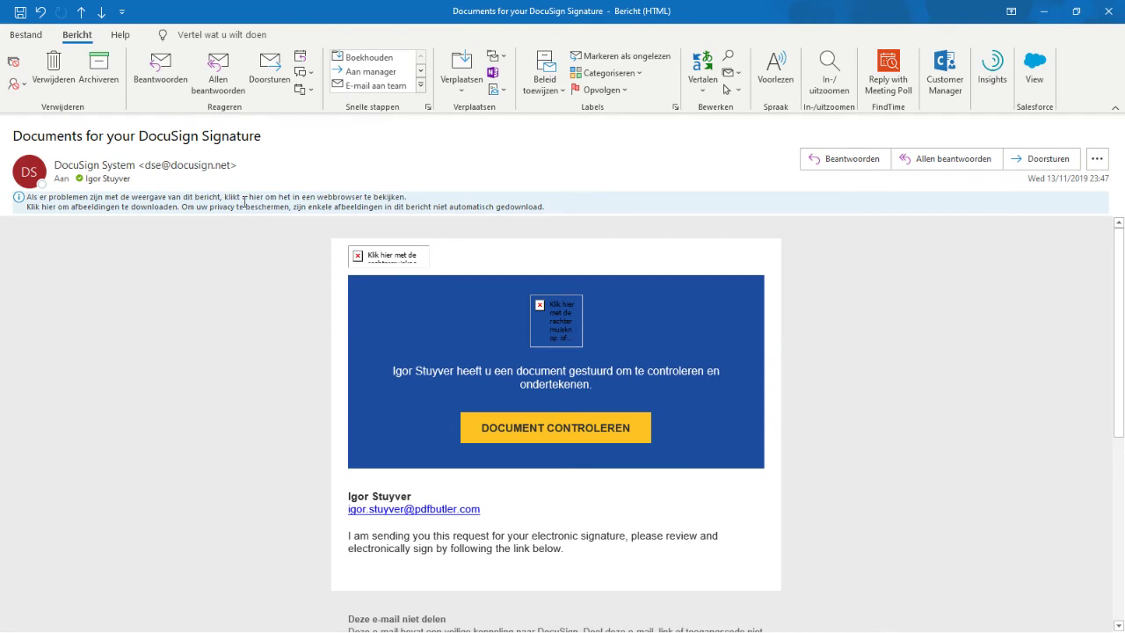
In Outlook, download the blocked pictures in the DocuSign signature request email, then return to the browser
left_click(265, 207)
left_click(270, 215)
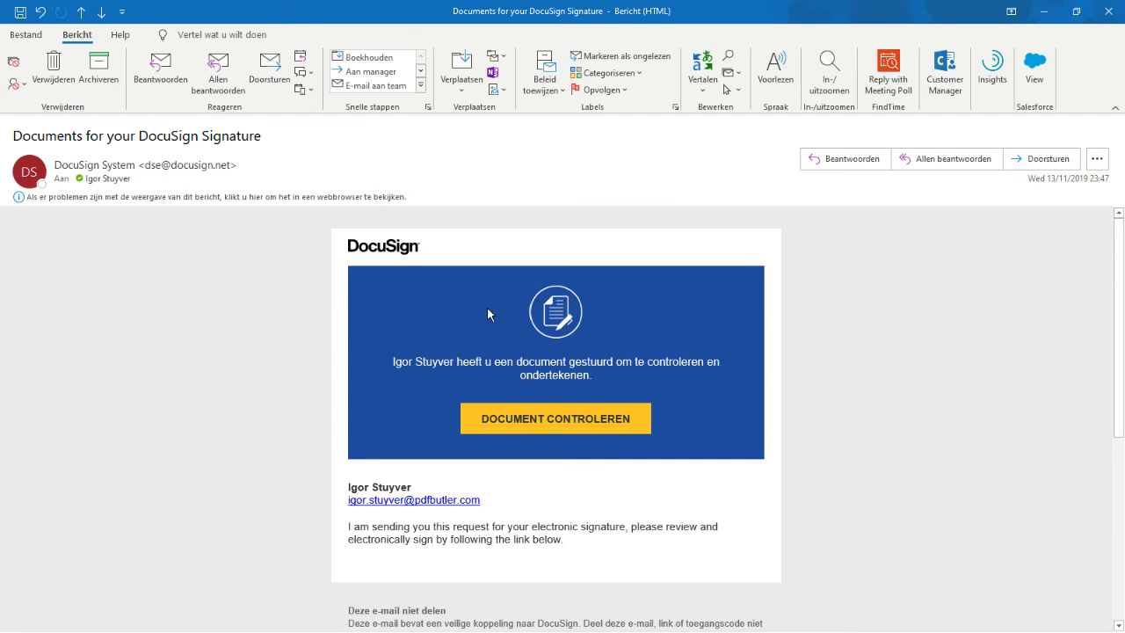
key("alt+Tab")
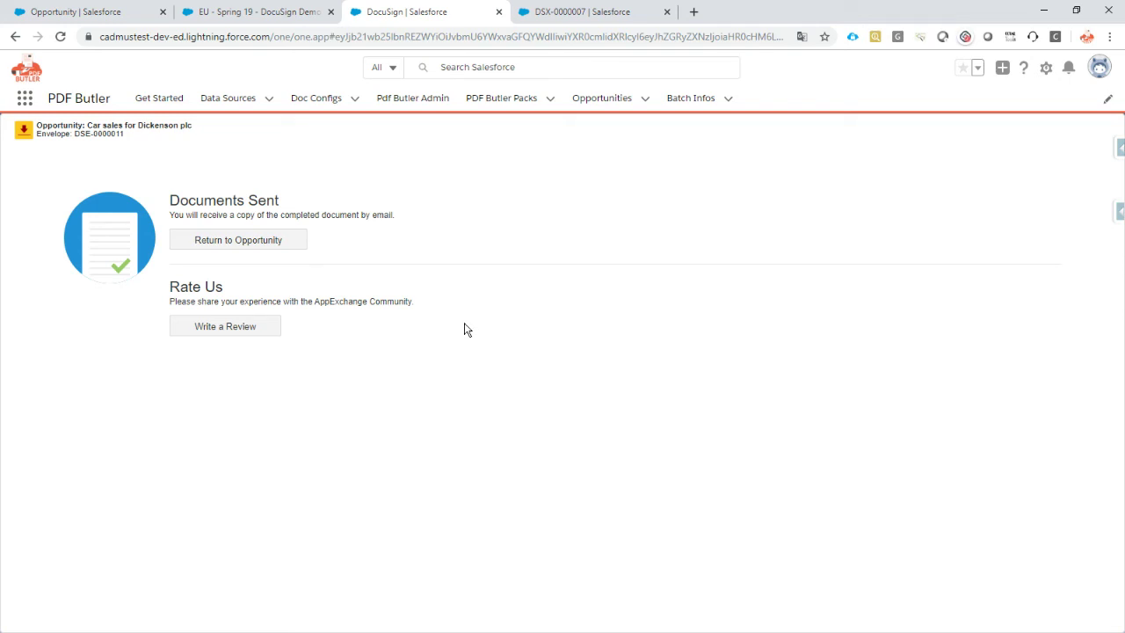
Refresh the open DocuSign Status record, then display the DocuSign Status list with the All view
left_click(583, 13)
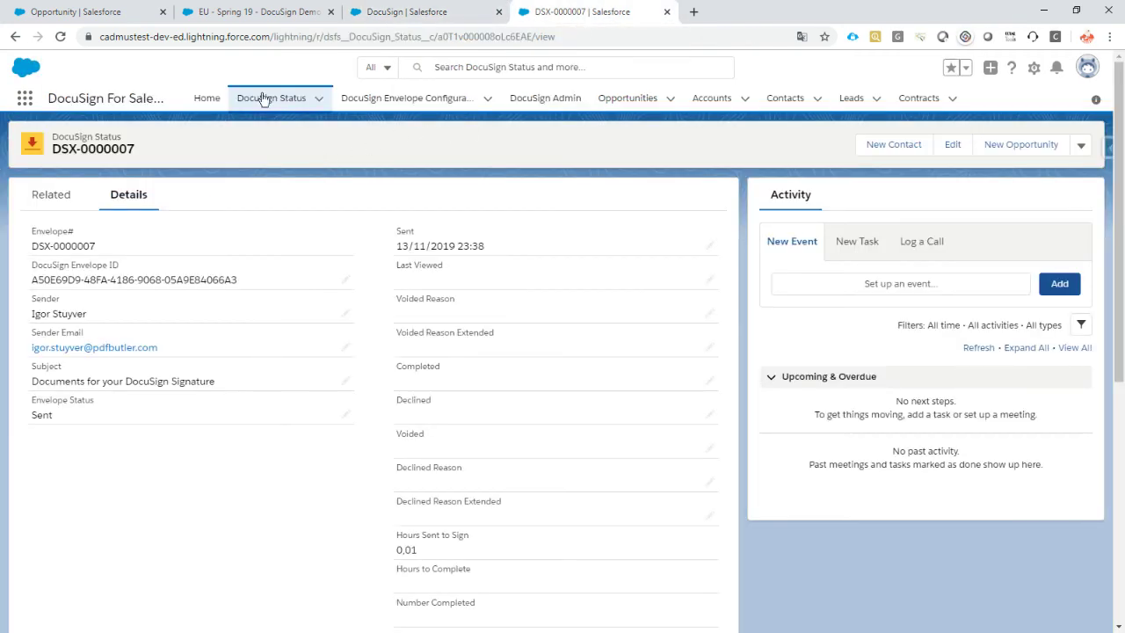
left_click(60, 36)
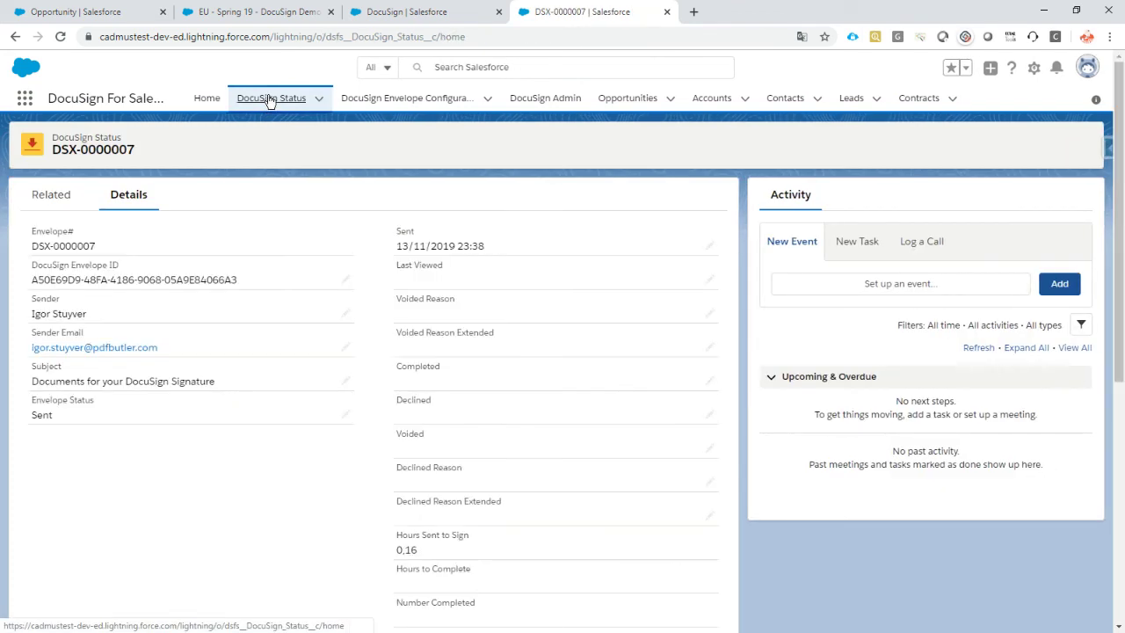
left_click(270, 99)
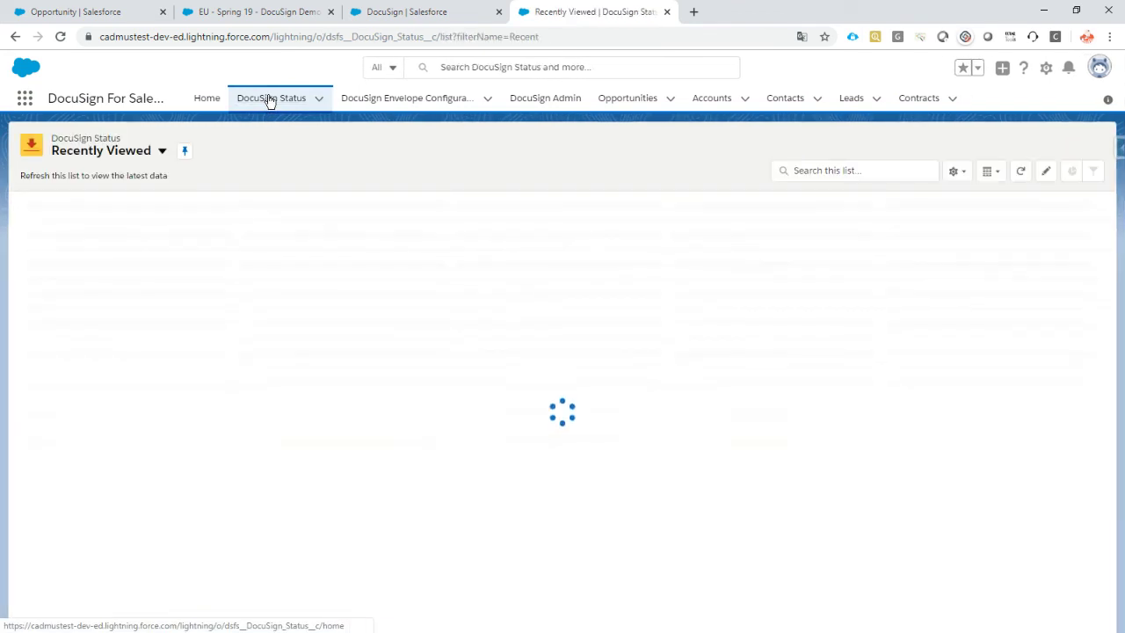
left_click(117, 151)
left_click(125, 201)
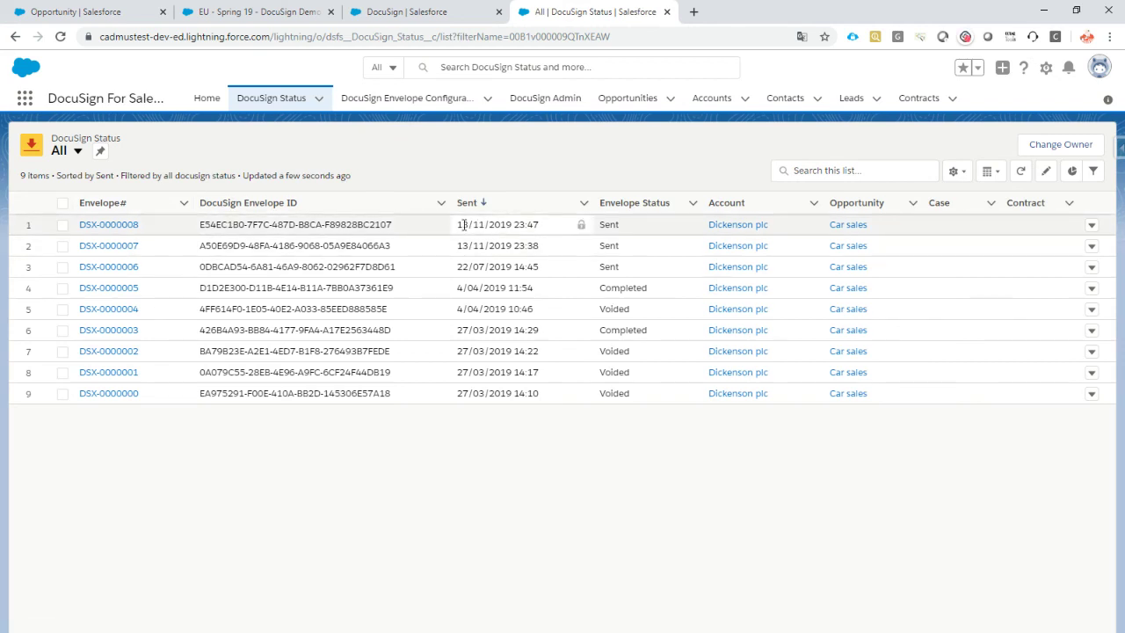
Open the most recently sent envelope from the list and review its details and related objects, leaving its fields unedited
left_click(539, 225)
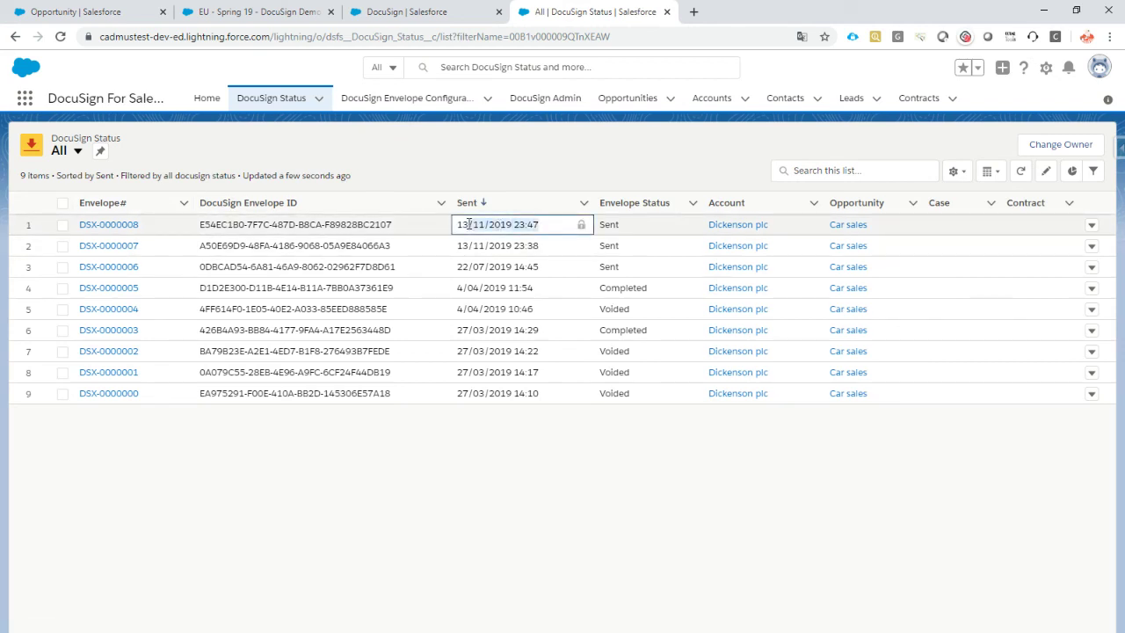
left_click(109, 226)
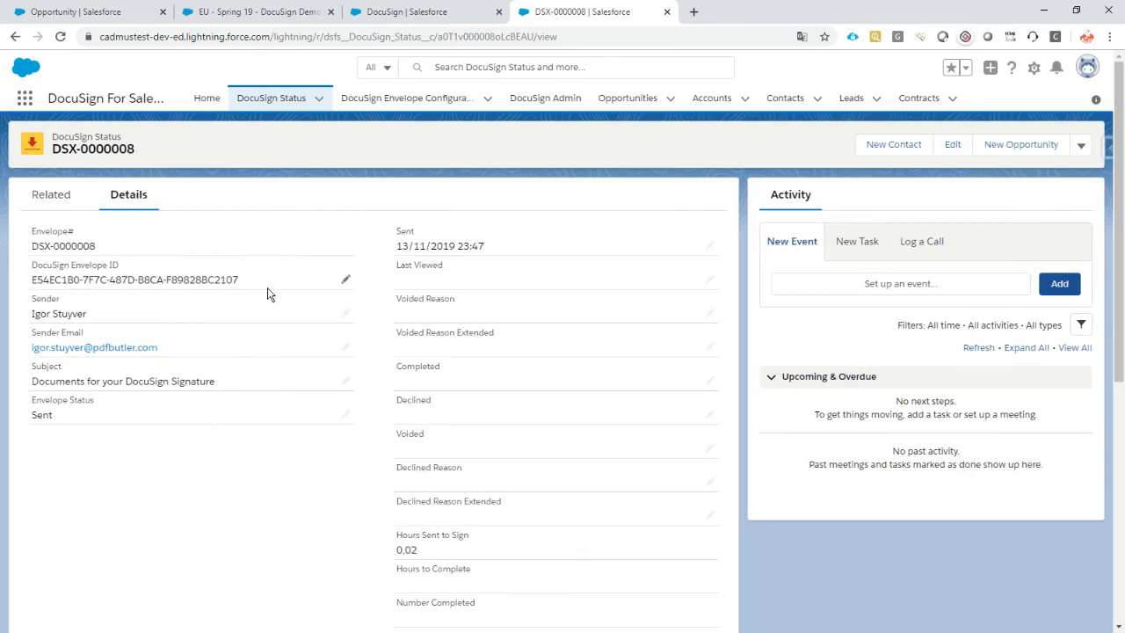
scroll(265, 307, "down", 5)
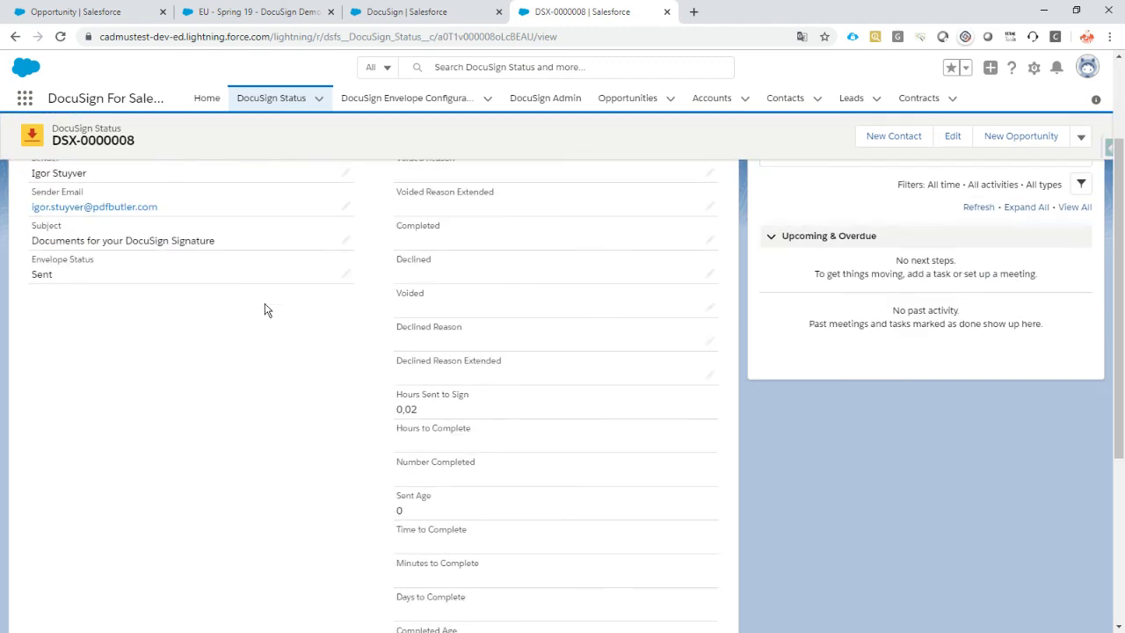
scroll(265, 313, "down", 1)
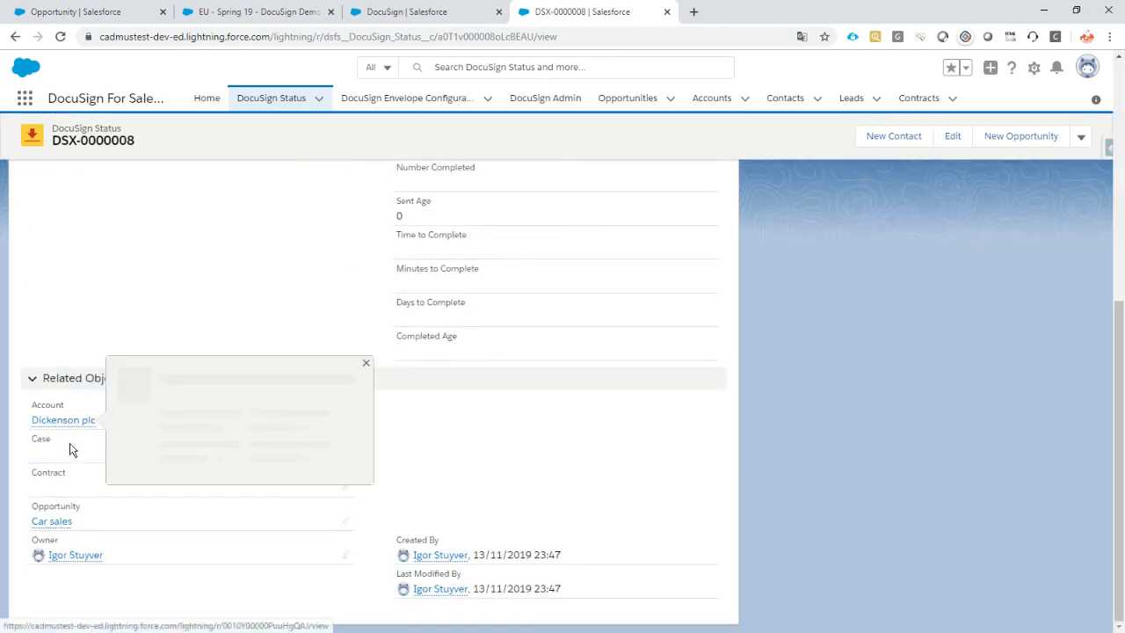
scroll(183, 354, "up", 5)
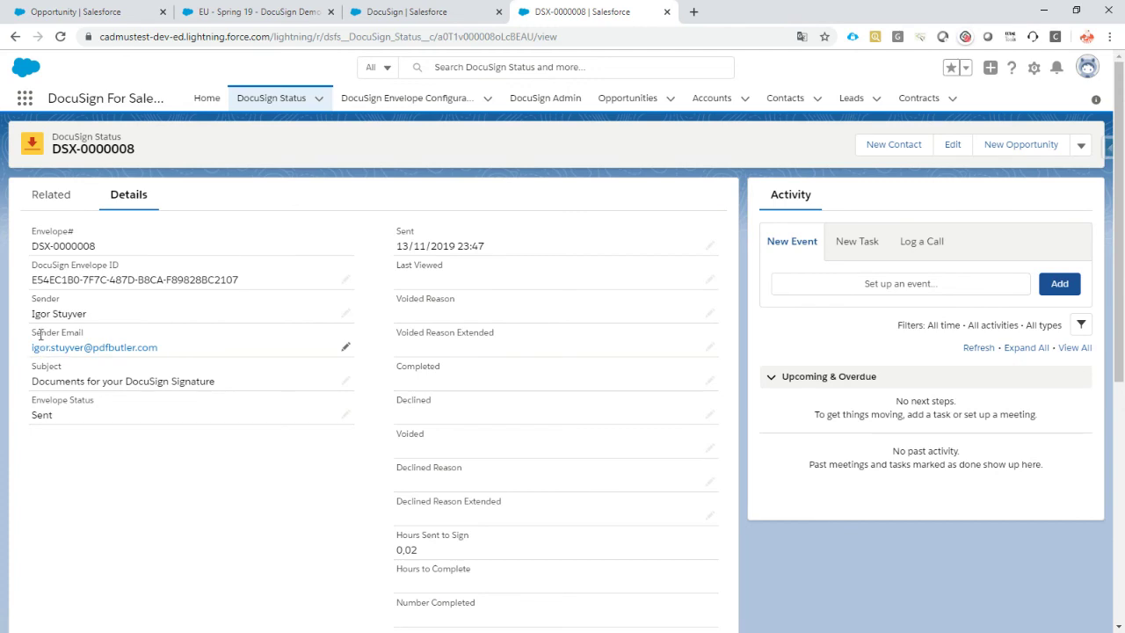
double_click(74, 334)
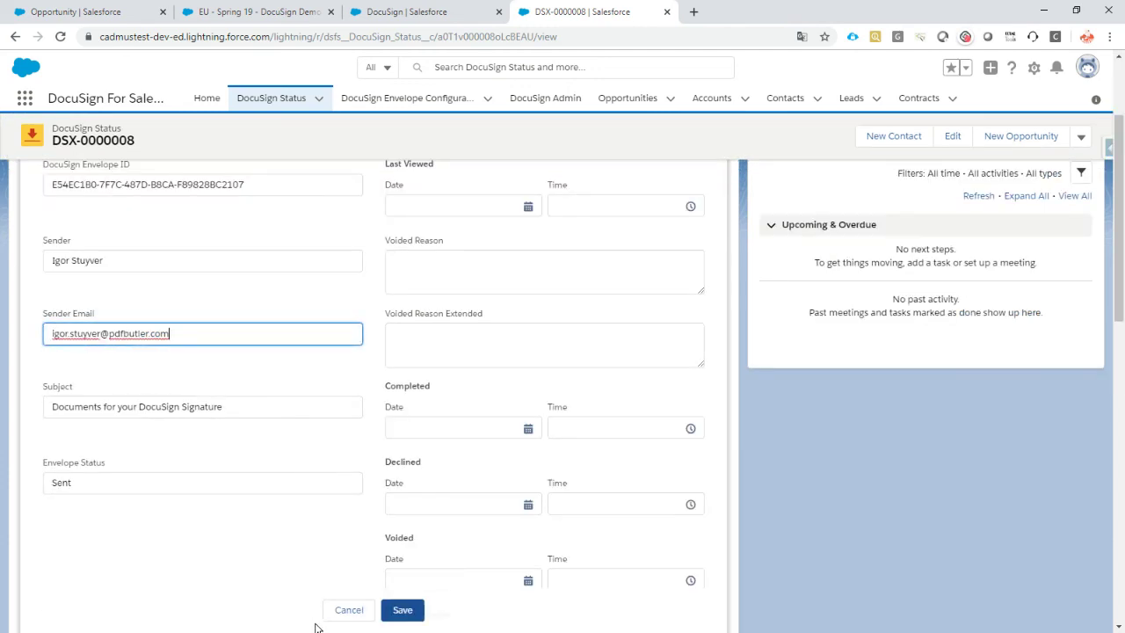
left_click(339, 612)
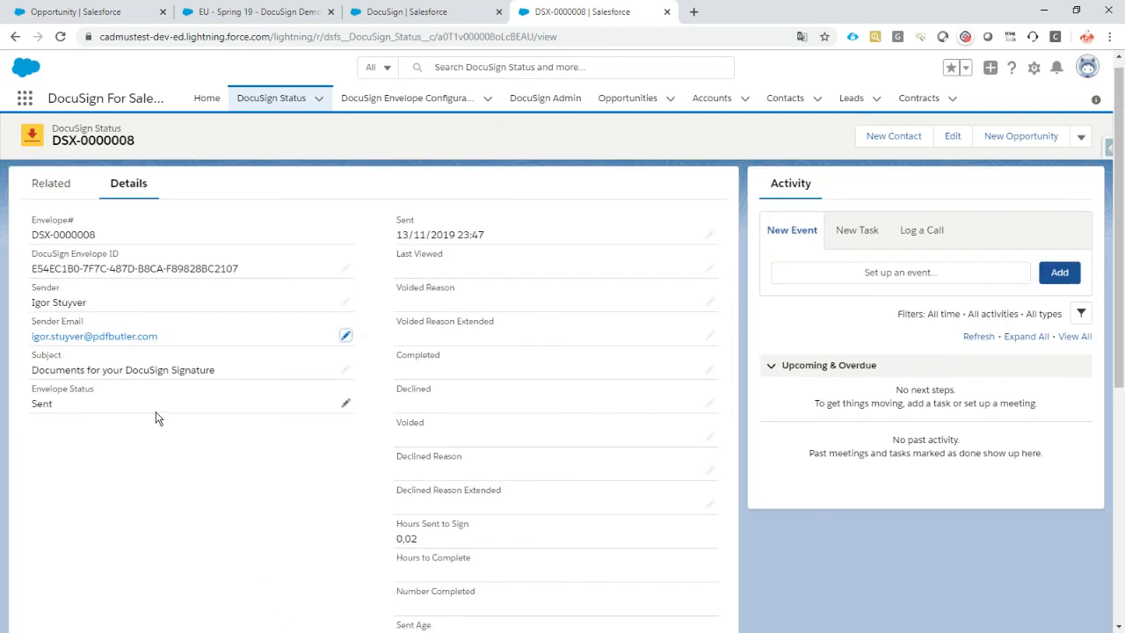